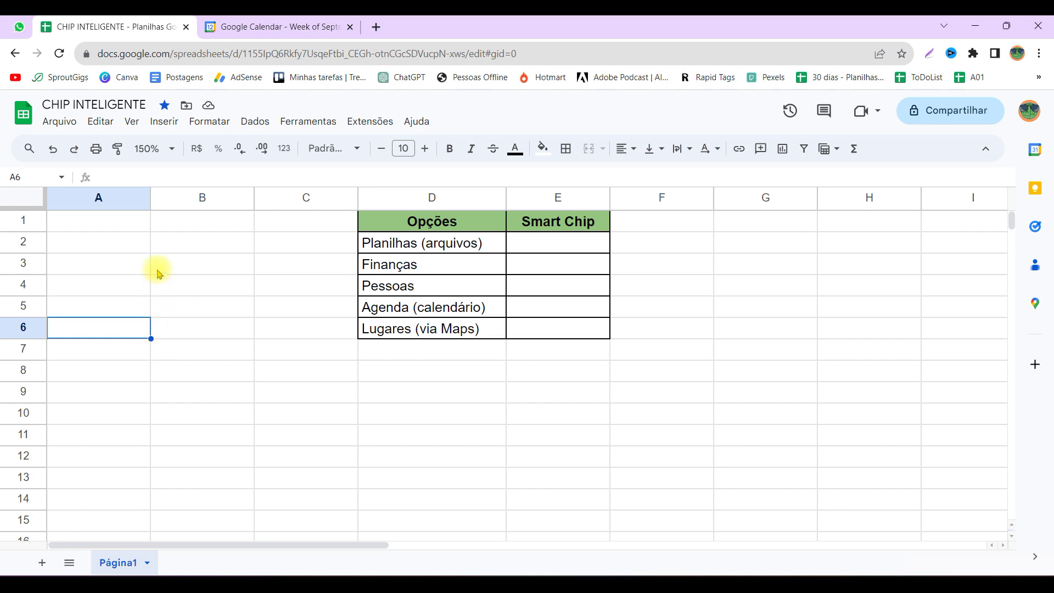
- Browse the Inserir menu and its submenus
left_click(162, 123)
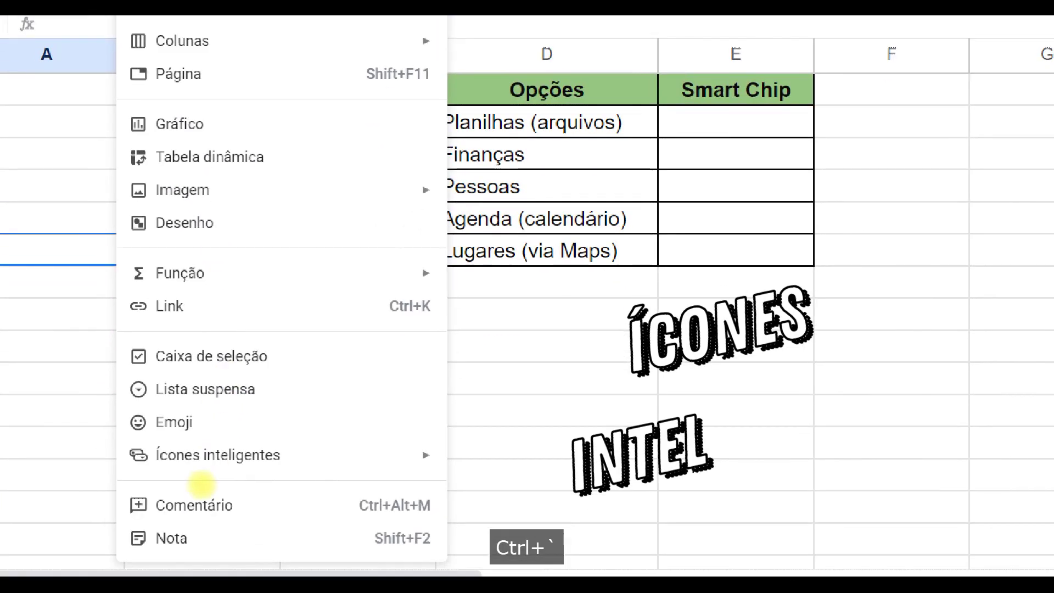
left_click_drag(118, 482, 479, 431)
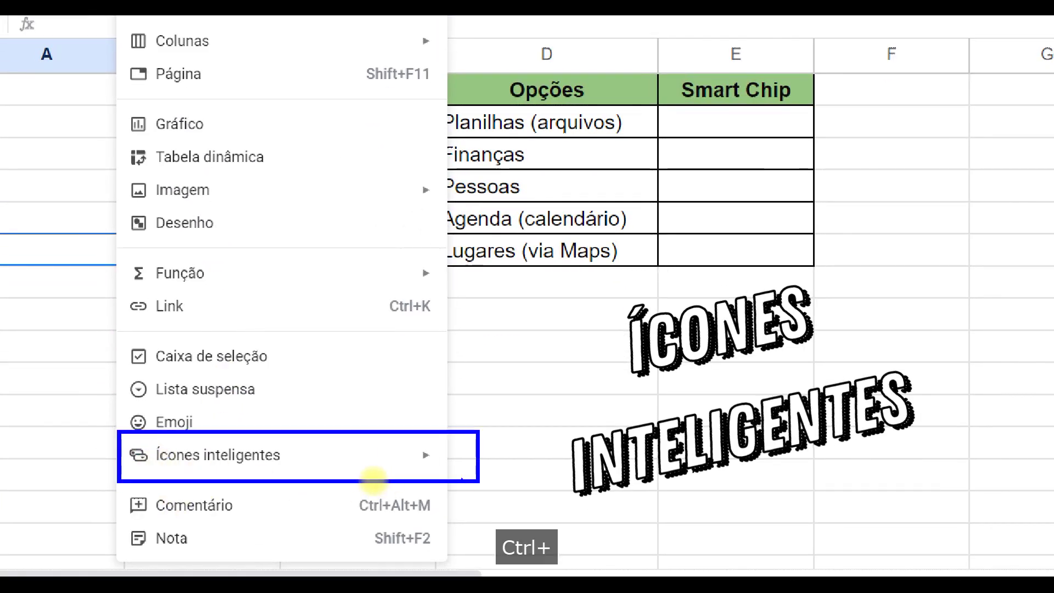
left_click_drag(329, 449, 590, 449)
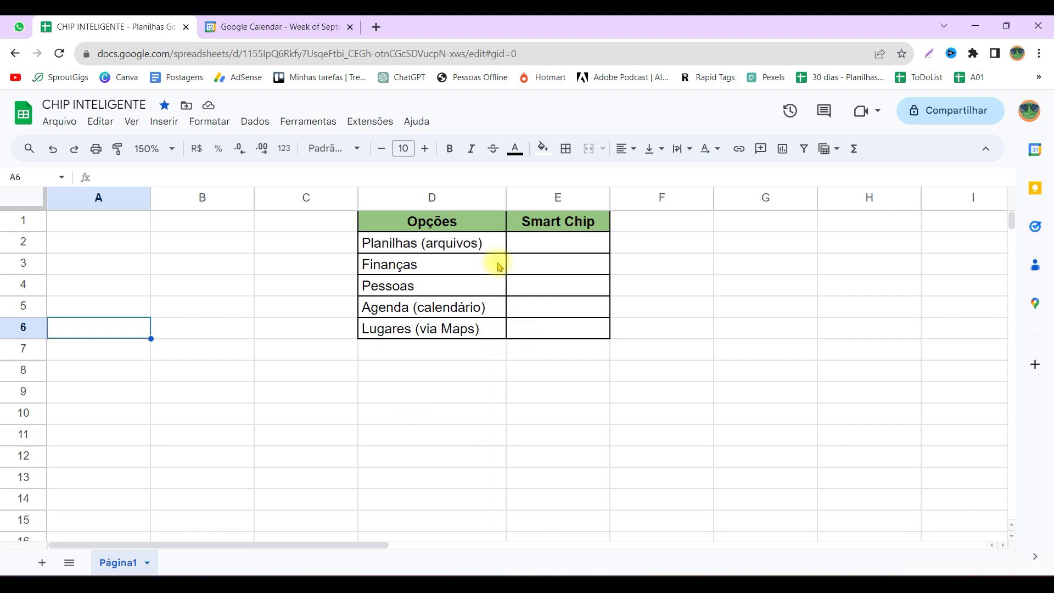
- Select the option names in D2:D6, then deselect them
left_click_drag(469, 242, 434, 336)
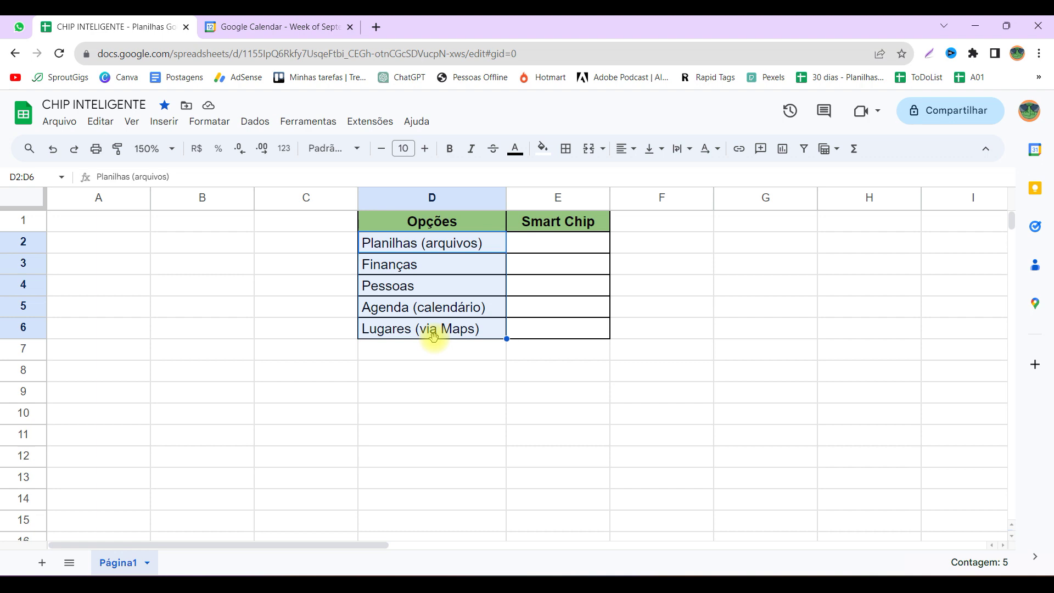
left_click(376, 409)
left_click(307, 367)
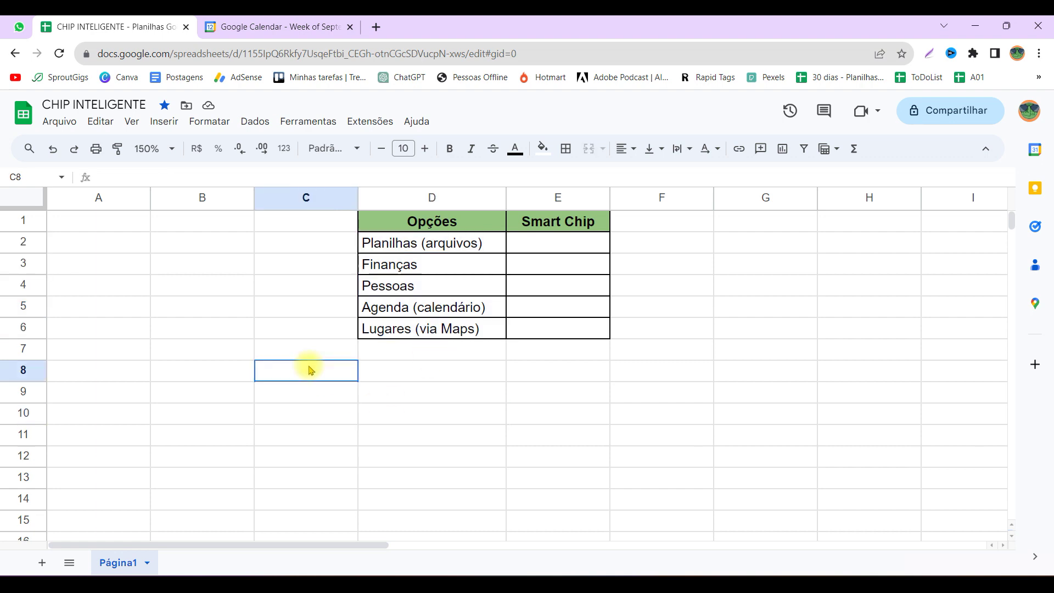
left_click(137, 379)
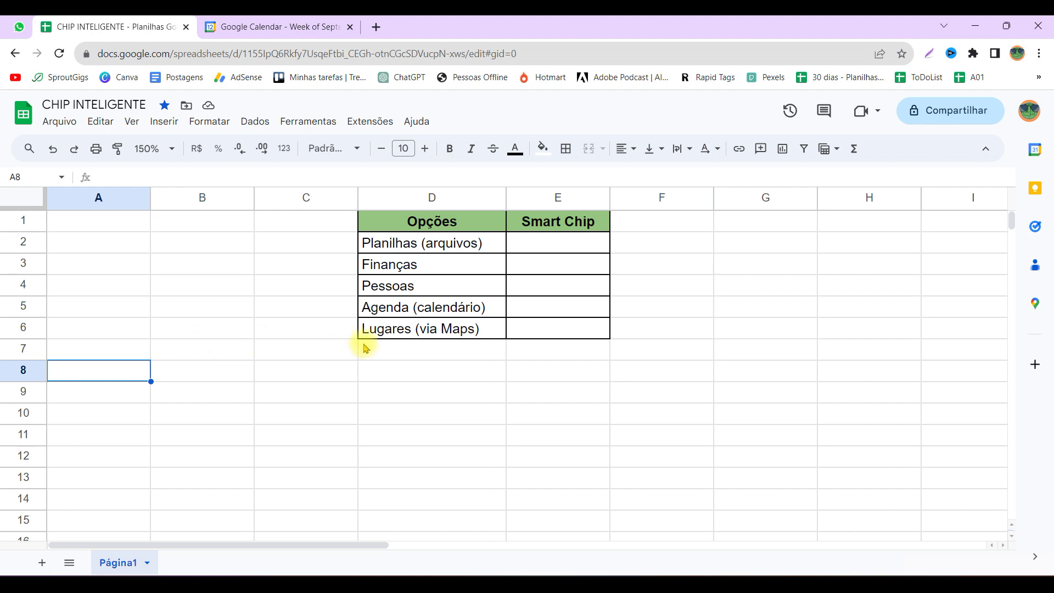
- Step through the empty Smart Chip cells, return to E2 and show the Inserir smart chip options
left_click(582, 250)
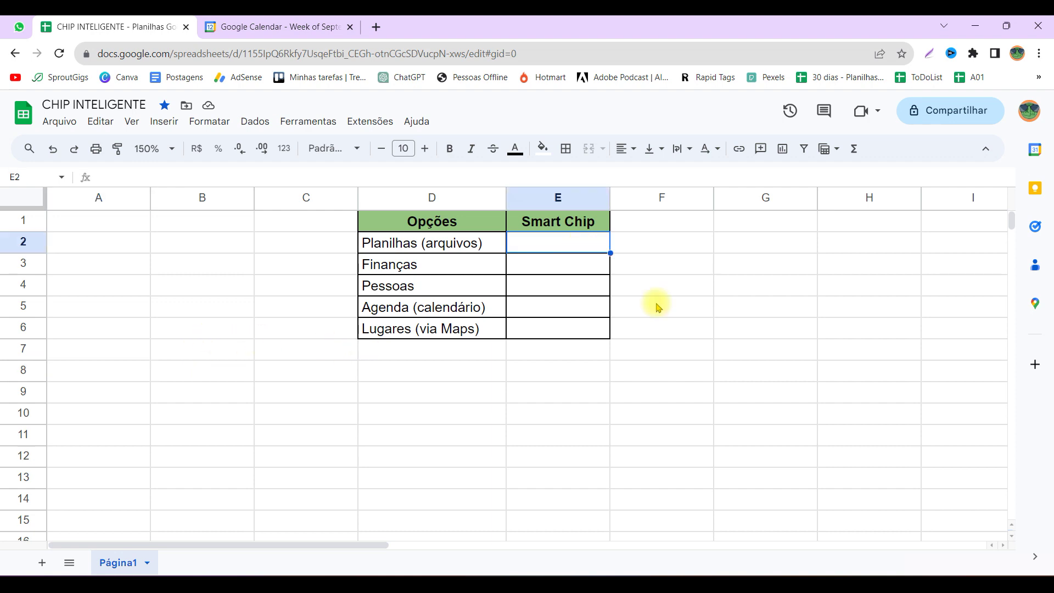
left_click(569, 284)
left_click(566, 270)
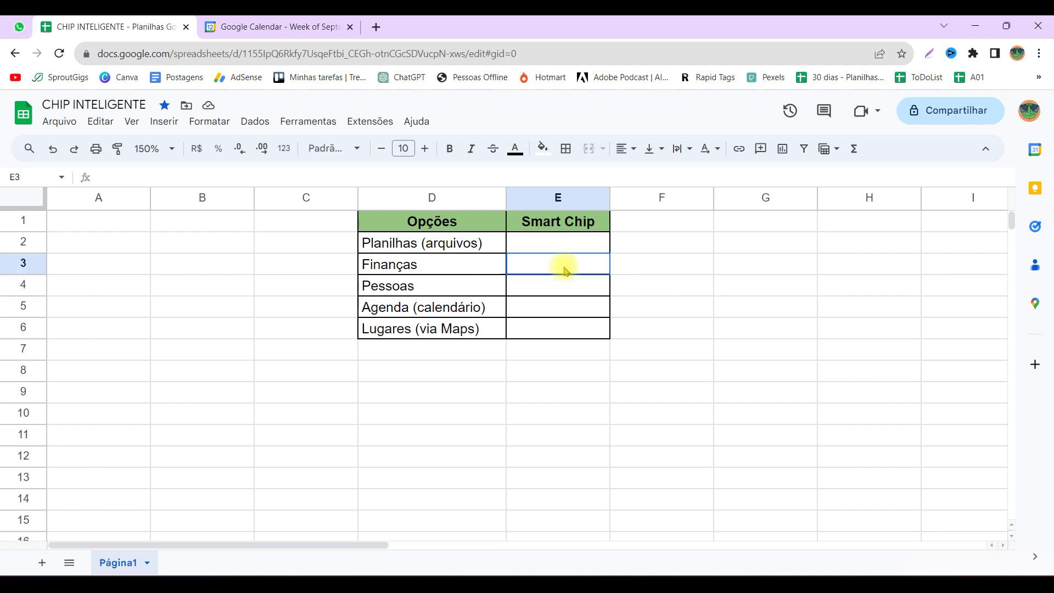
left_click(564, 308)
left_click(552, 333)
left_click(561, 263)
left_click(563, 248)
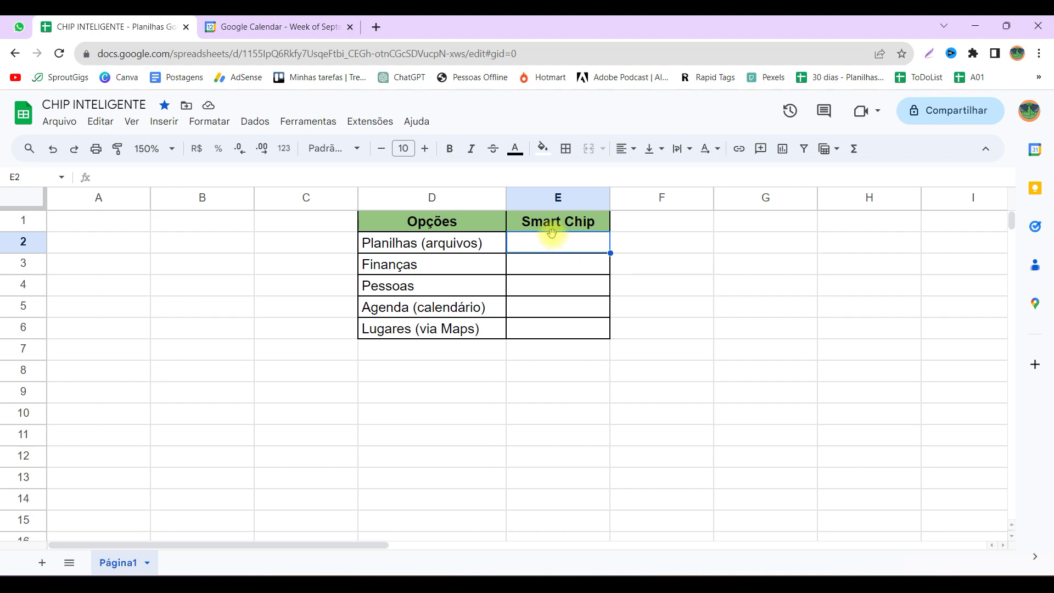
left_click(158, 124)
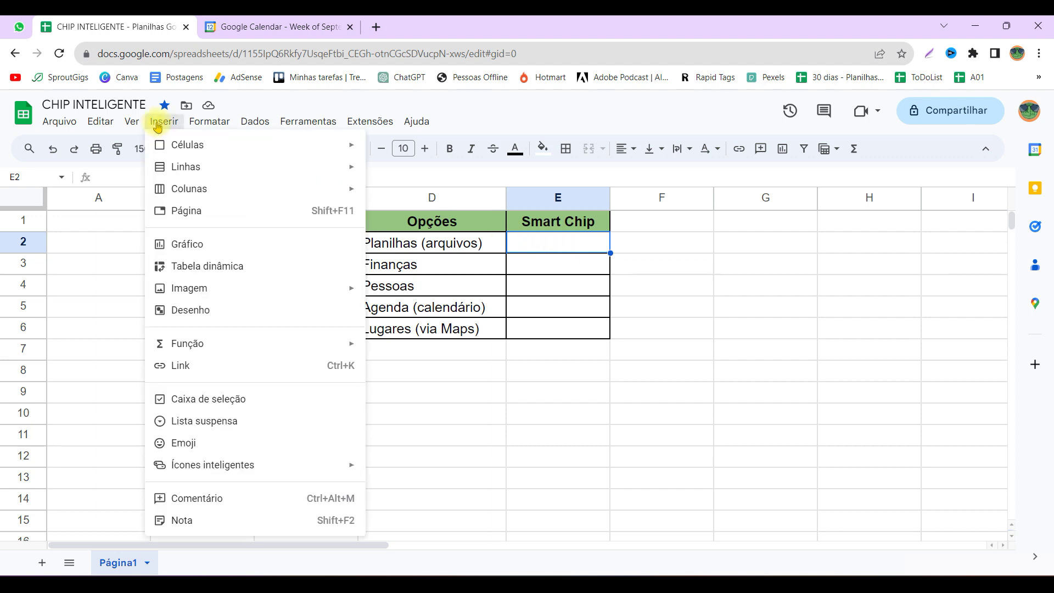
mouse_move(212, 465)
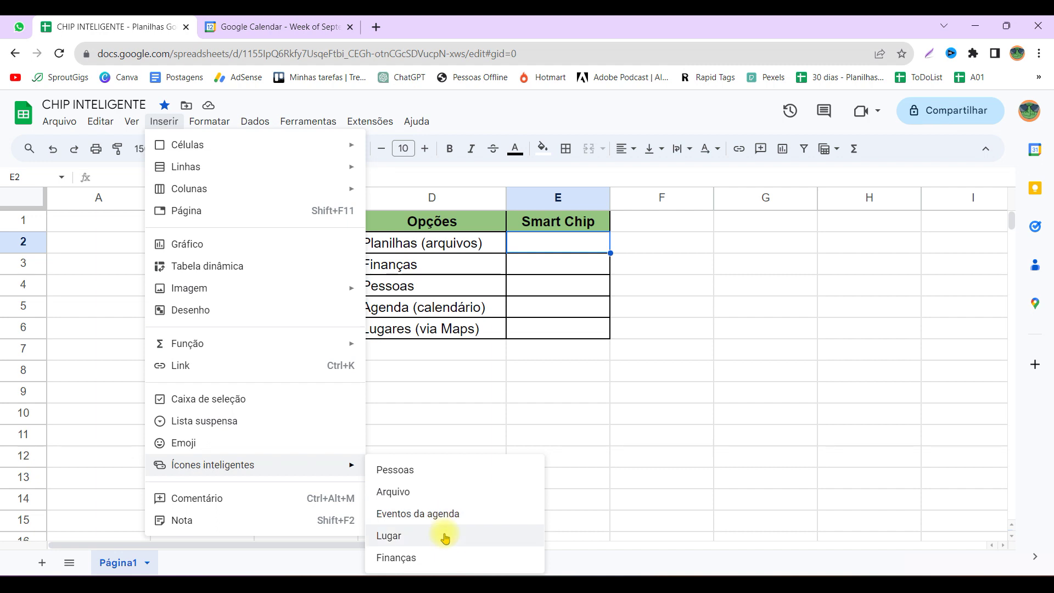
- Preview the @ chip suggestions in E2, then close them and clear the cell
left_click(507, 409)
left_click(571, 242)
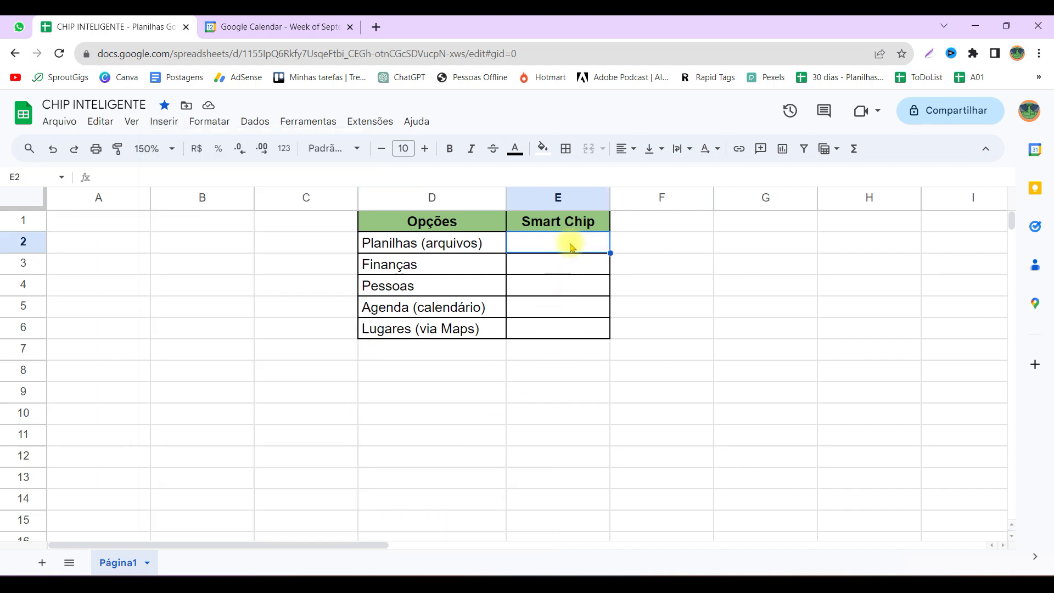
type("@")
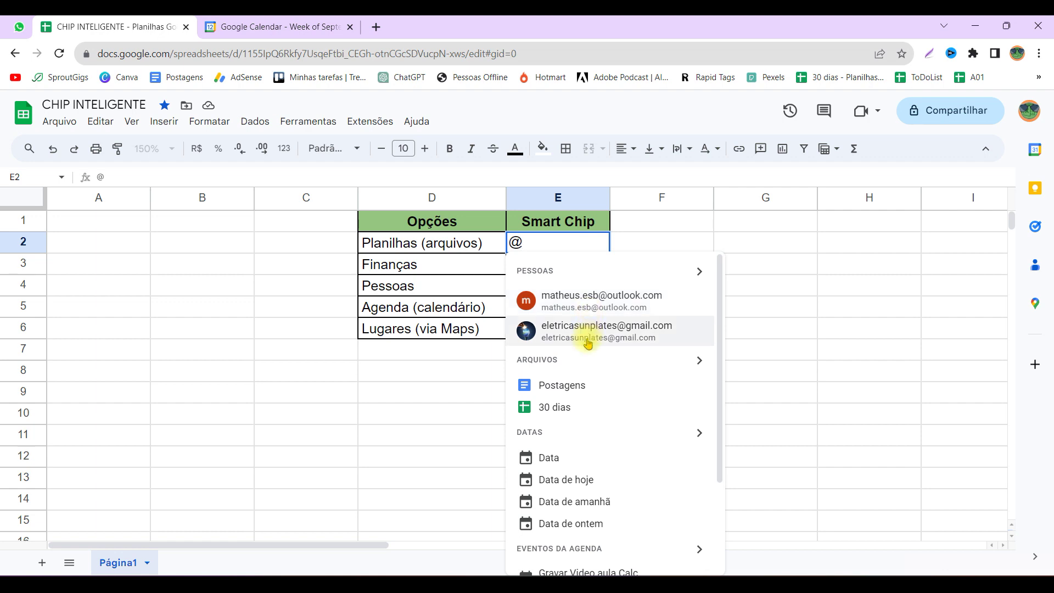
scroll(589, 344, "down", 2)
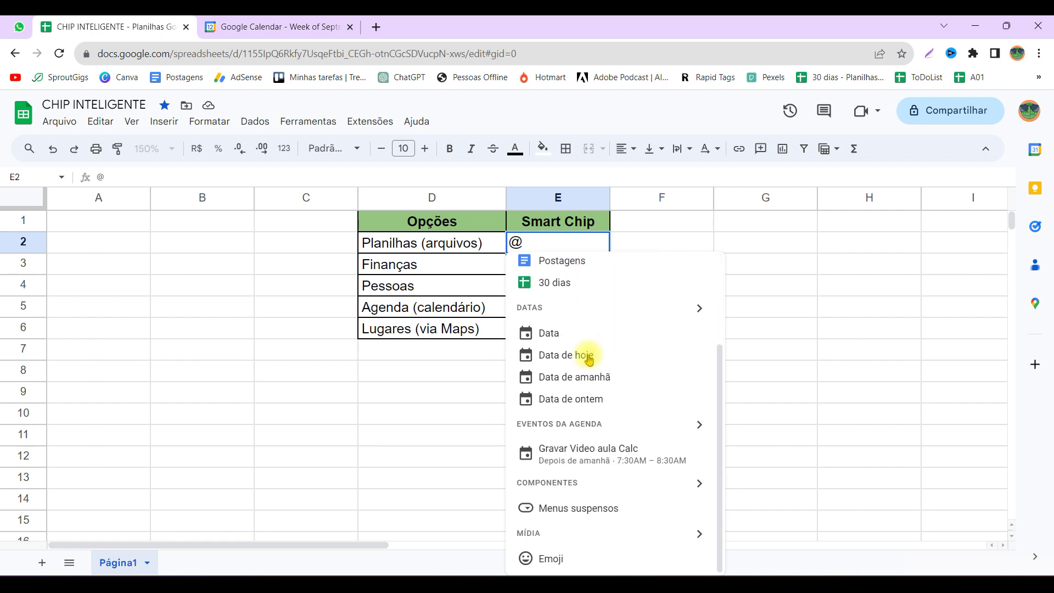
scroll(589, 358, "up", 2)
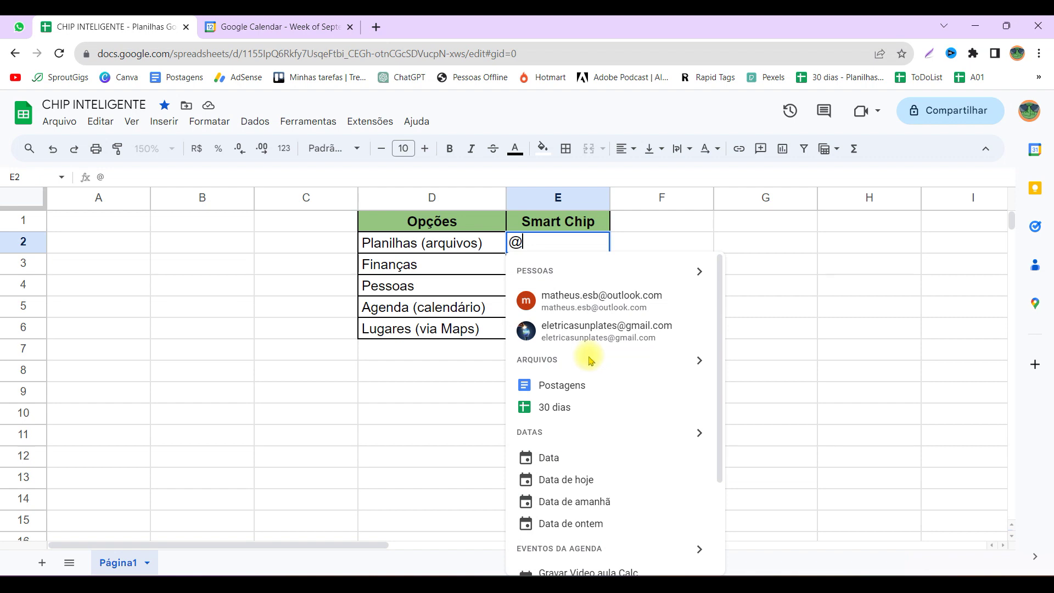
left_click(863, 258)
left_click(557, 243)
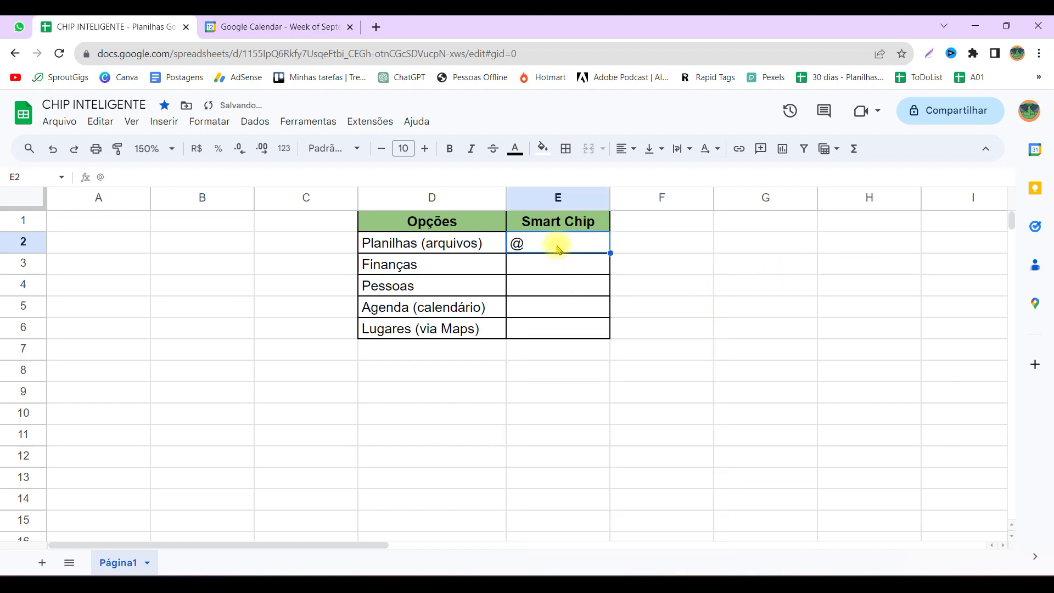
key("Delete")
- Reselect the option labels D2:D6, then bring E2 back into focus for the file chip
left_click_drag(469, 243, 459, 333)
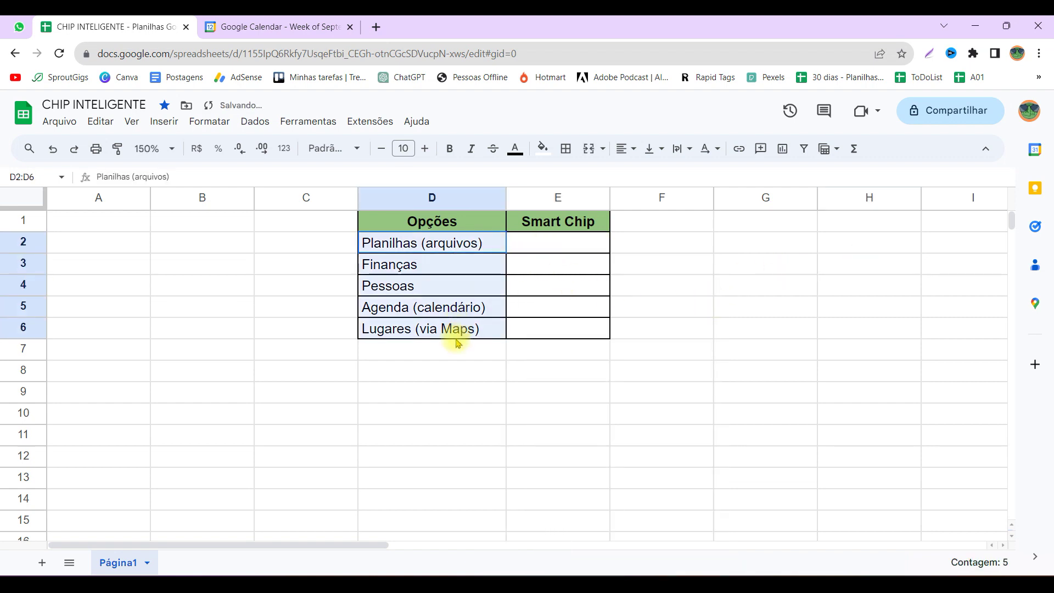
mouse_move(651, 198)
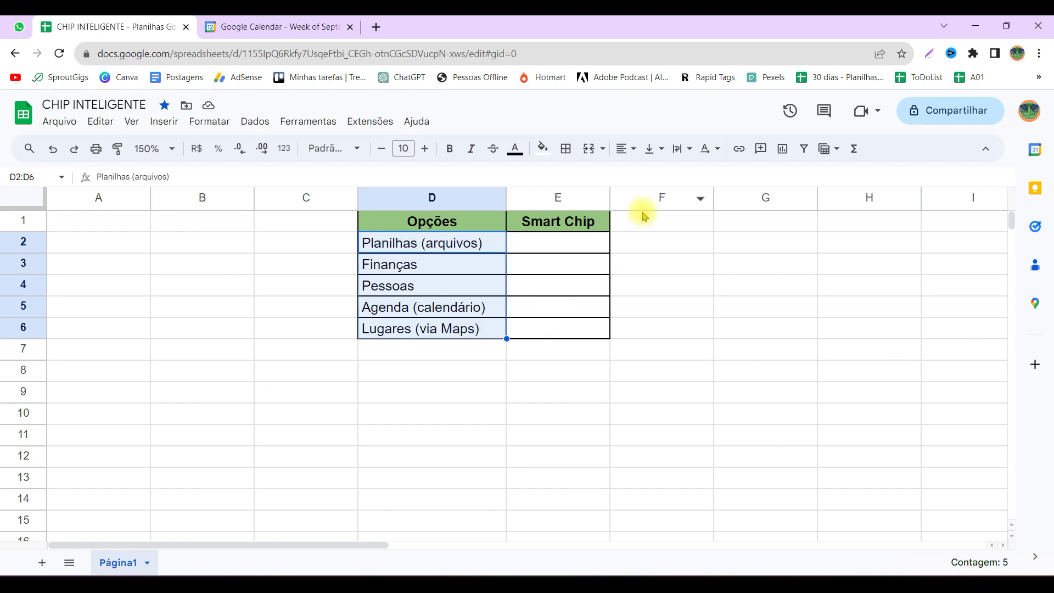
left_click(557, 265)
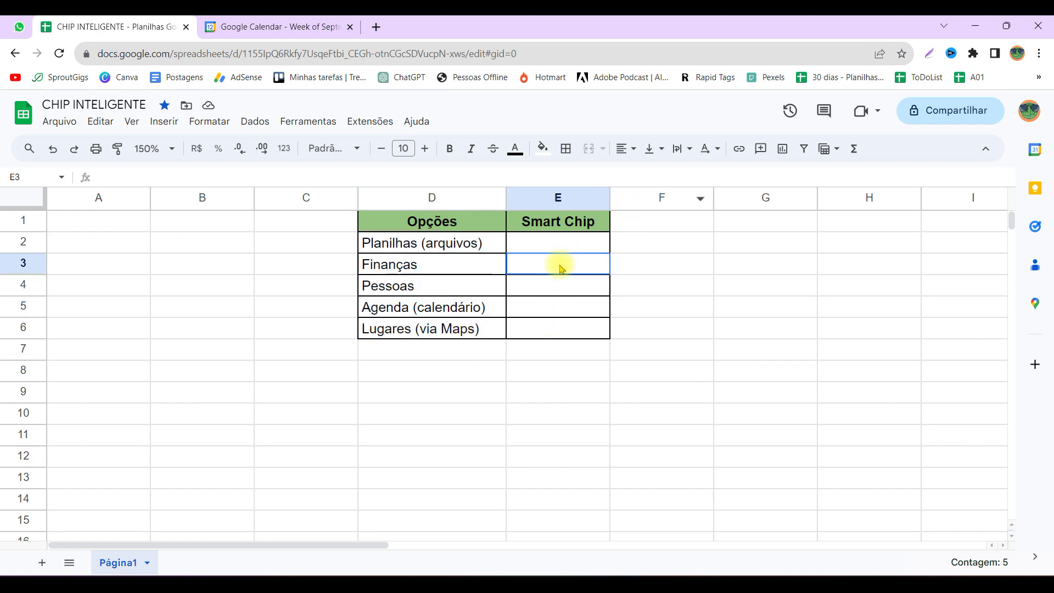
left_click(545, 245)
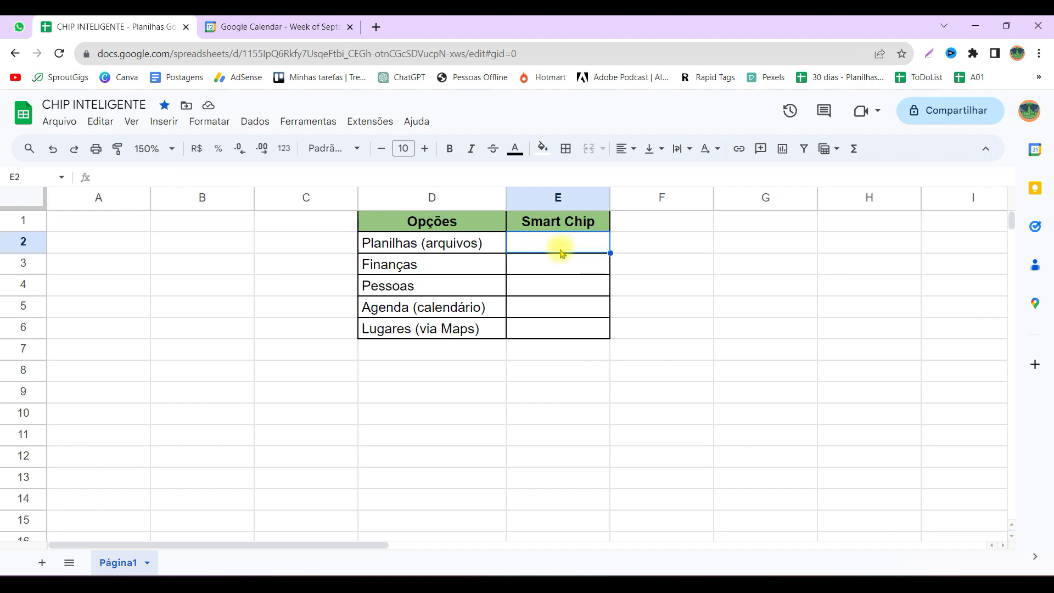
left_click(165, 122)
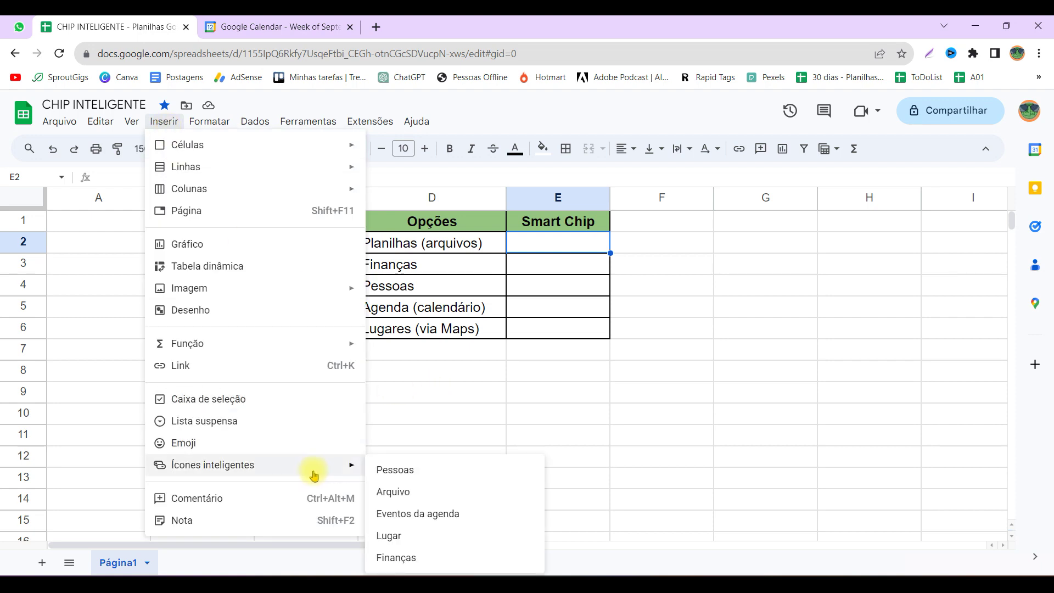
- Choose Arquivo and insert 'Calendário Dinâmico' as a file chip in E2
left_click(399, 493)
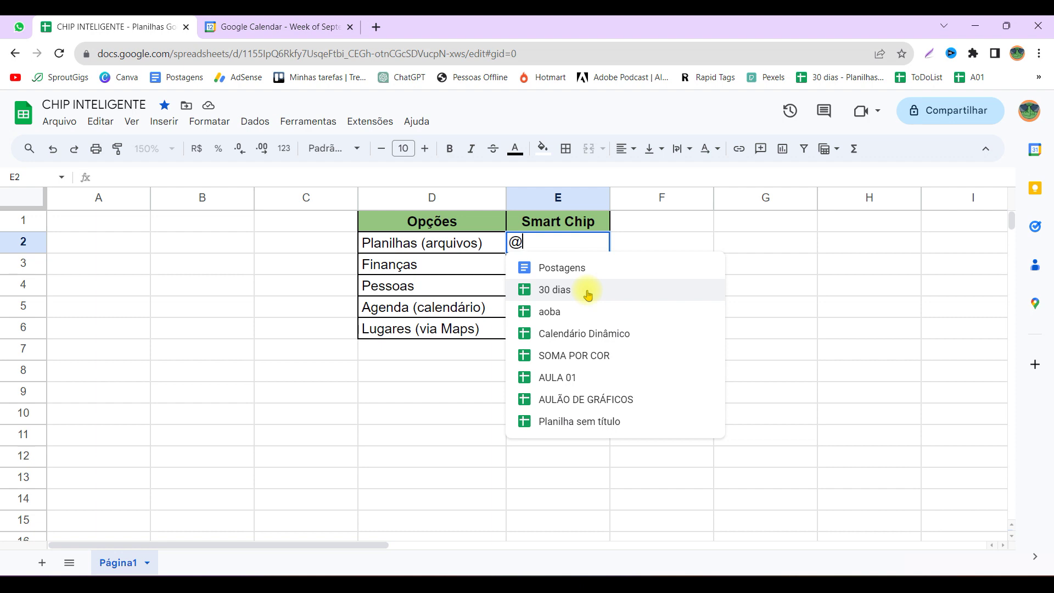
left_click(599, 334)
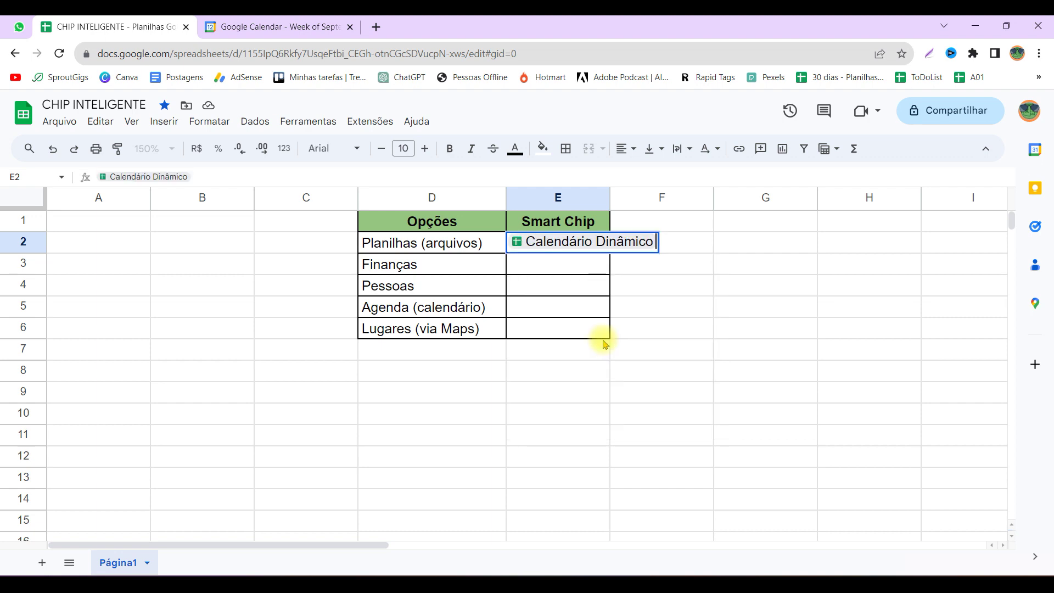
- Commit the file chip and widen column E to fit its name
key("Return")
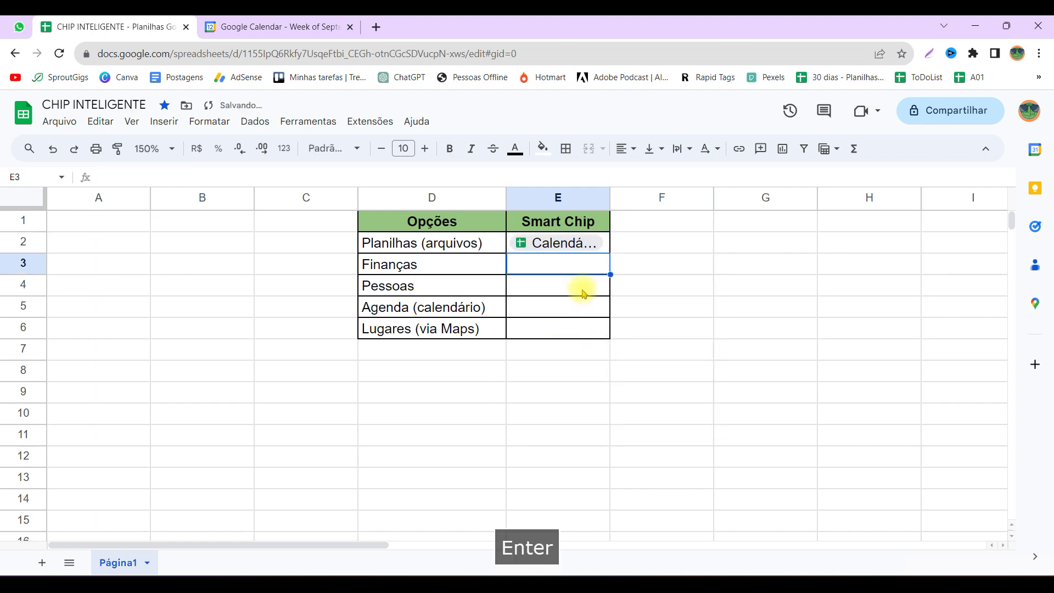
left_click_drag(611, 199, 660, 199)
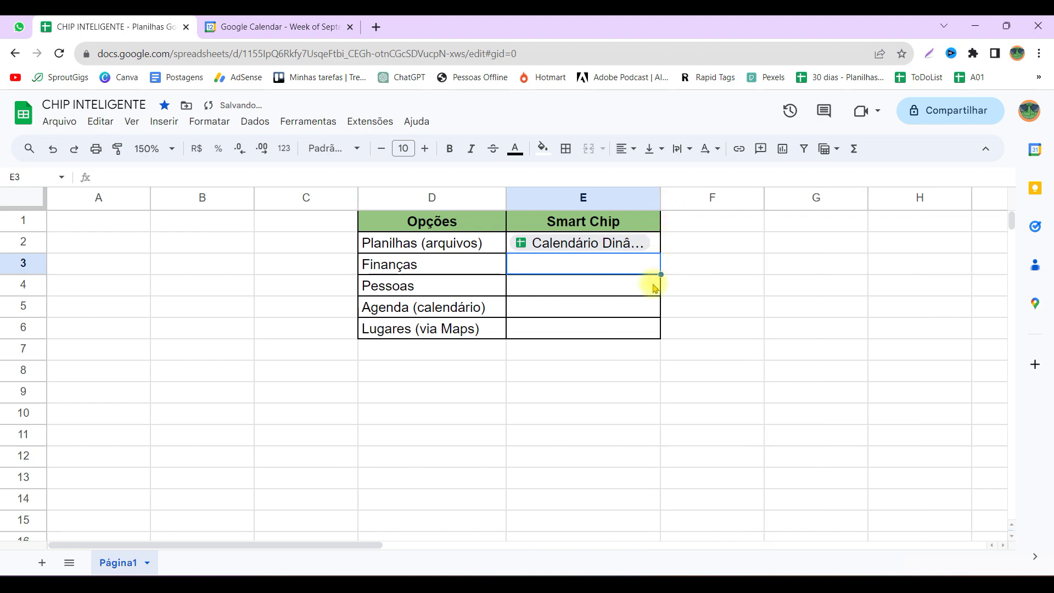
key("Down")
key("Down")
key("Down")
- Open Calendário Dinâmico from the chip preview, then return to CHIP INTELIGENTE and select E3
left_click(591, 244)
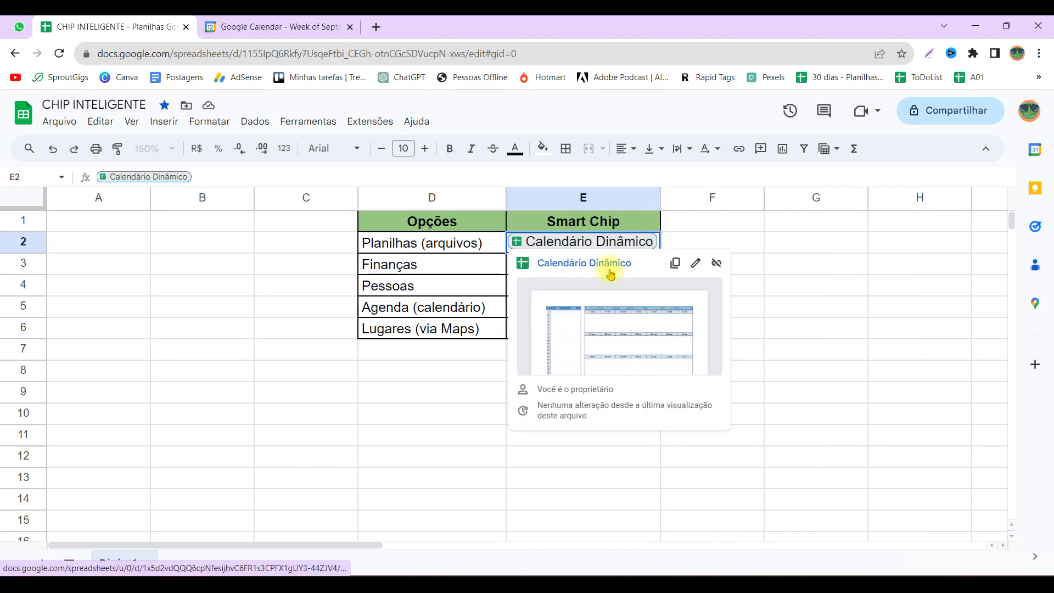
left_click(606, 266)
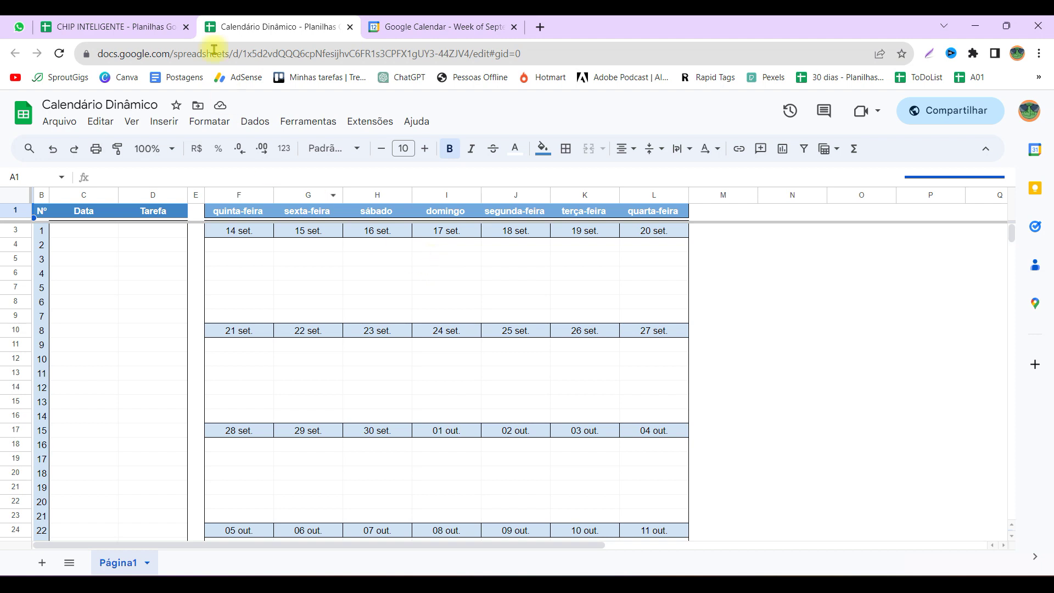
left_click(145, 24)
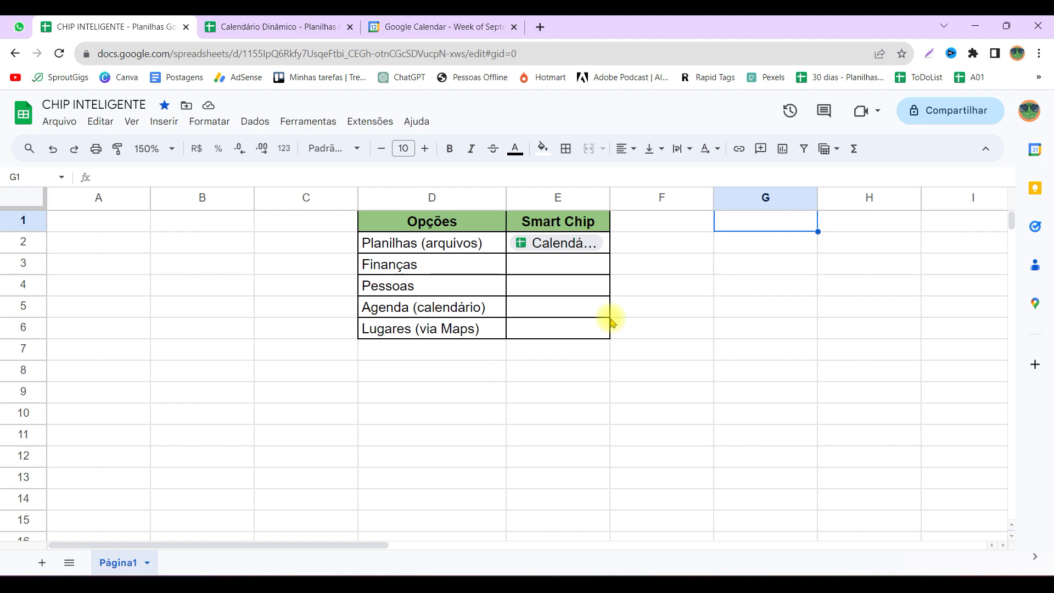
left_click(570, 276)
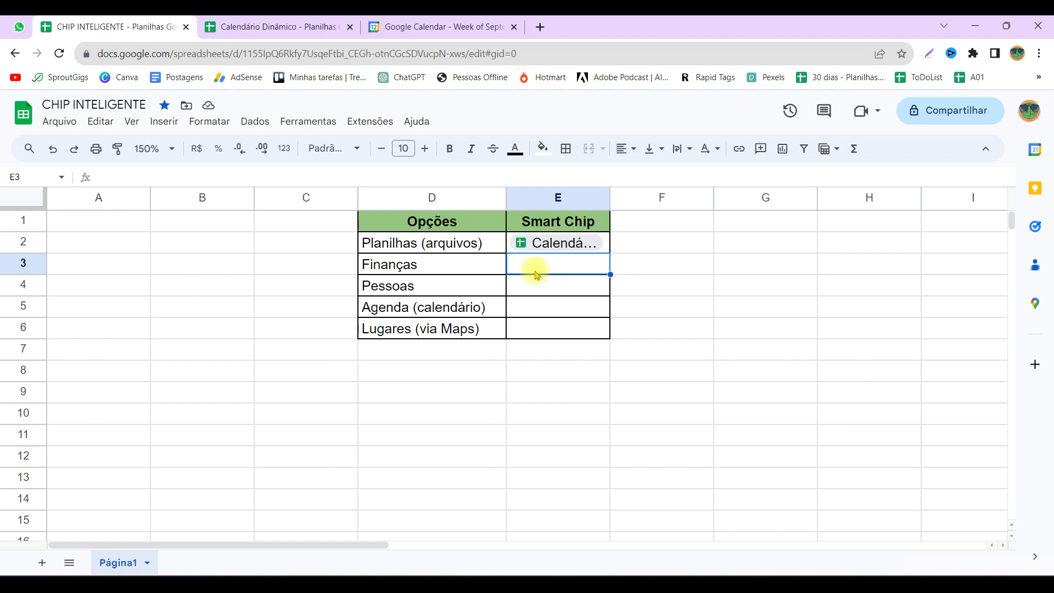
type("@OIBR3")
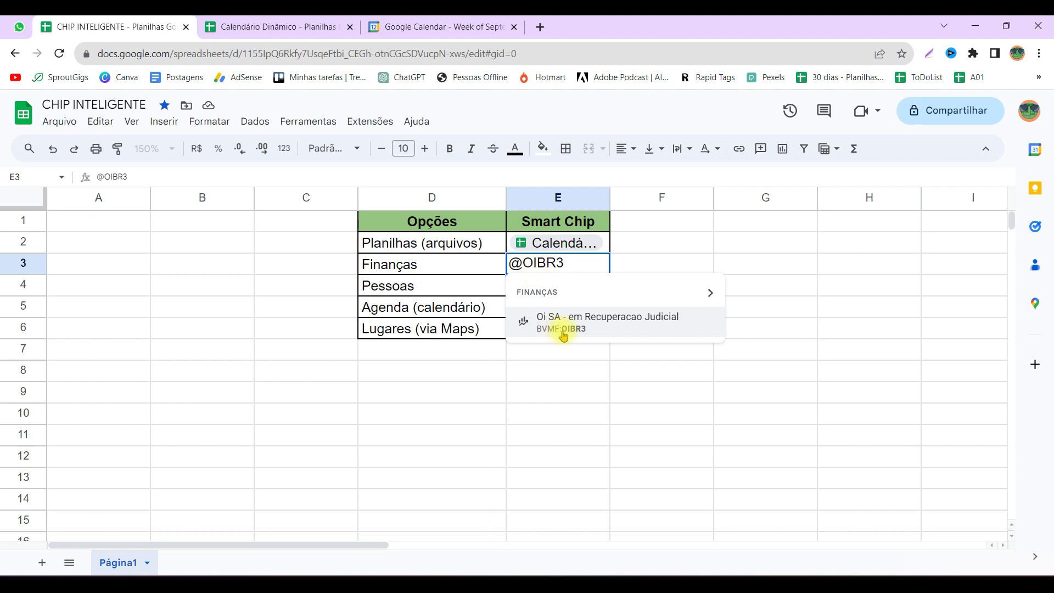
left_click(564, 336)
left_click(530, 391)
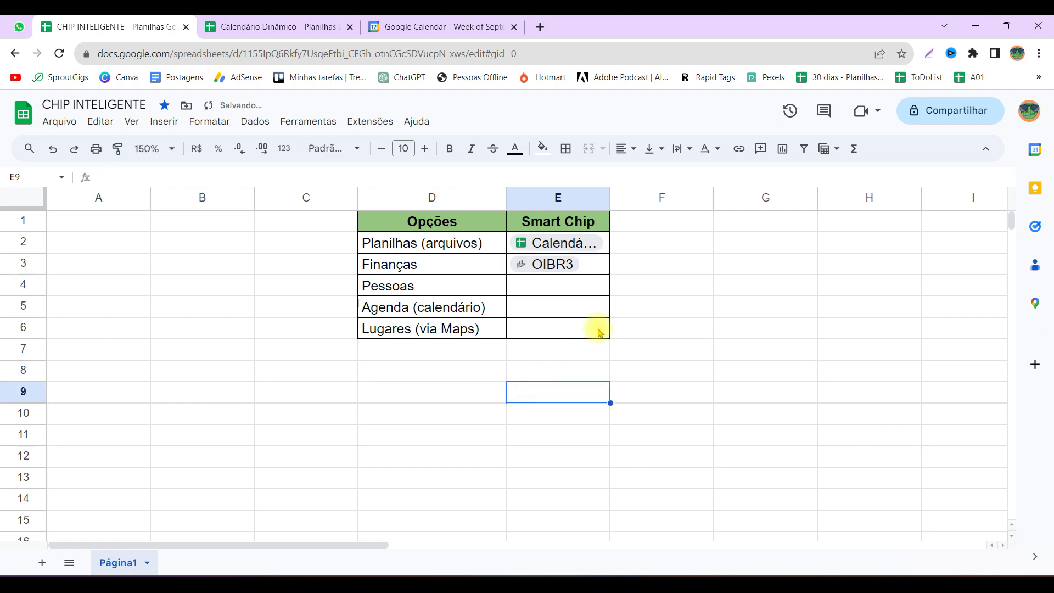
left_click(557, 265)
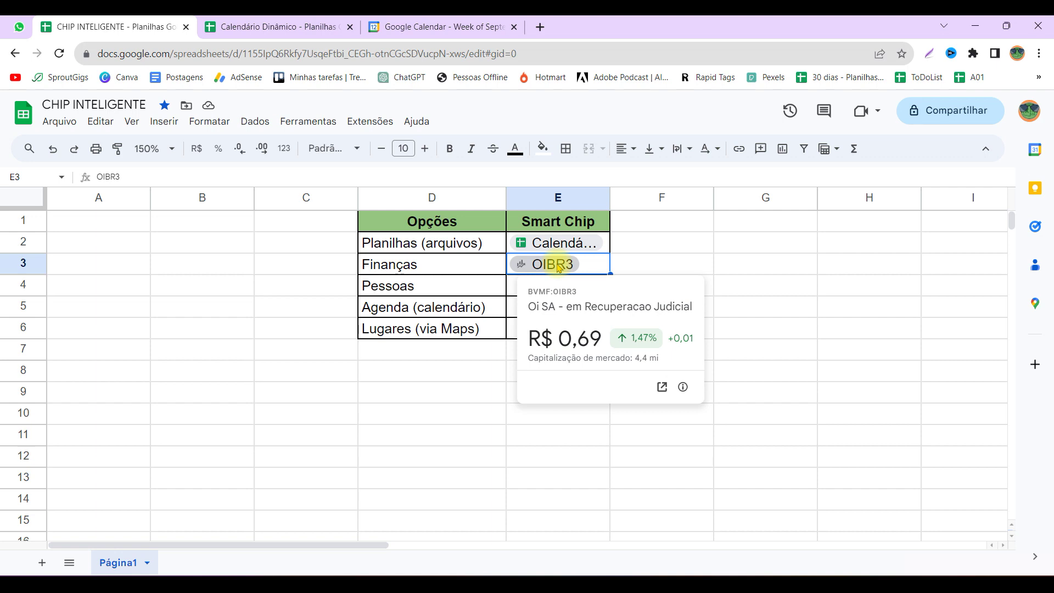
- Open the OIBR3 quote page in Google Finance, then return to the sheet and select D2:D6
left_click(663, 388)
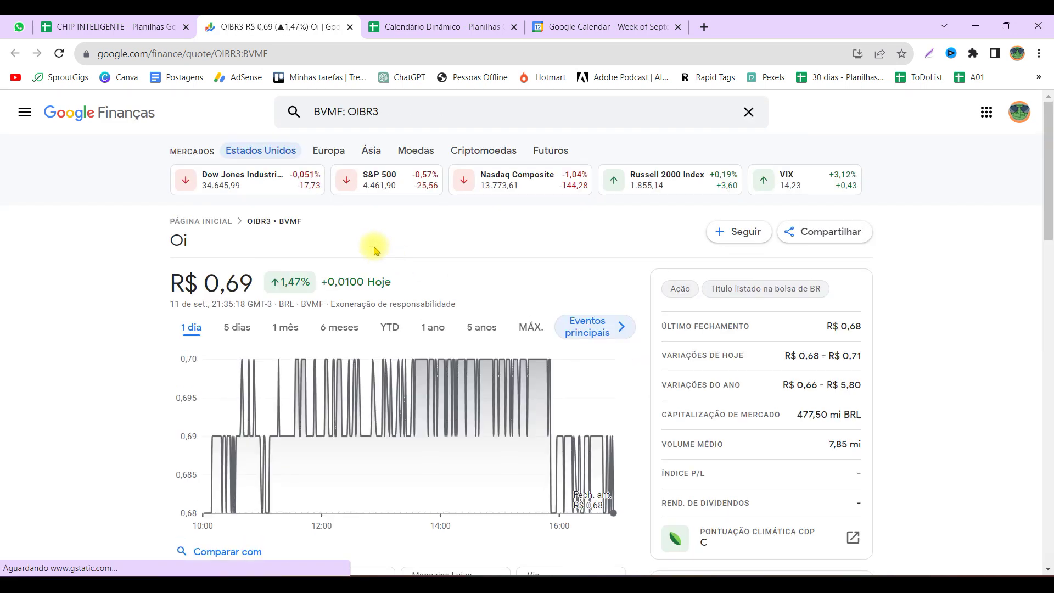
key("ctrl+shift+Tab")
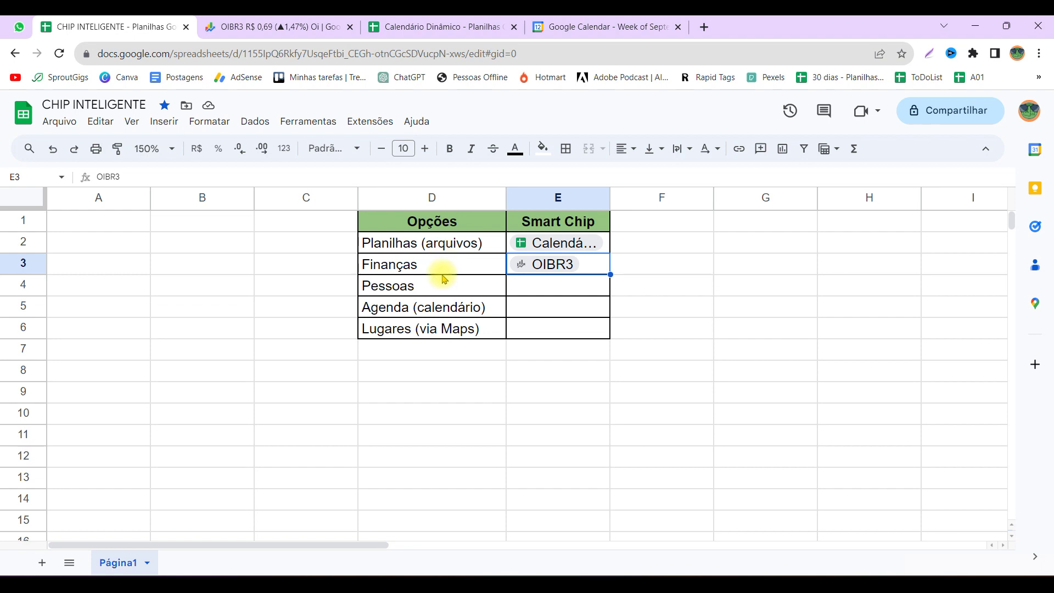
left_click(445, 267)
left_click_drag(406, 243, 434, 330)
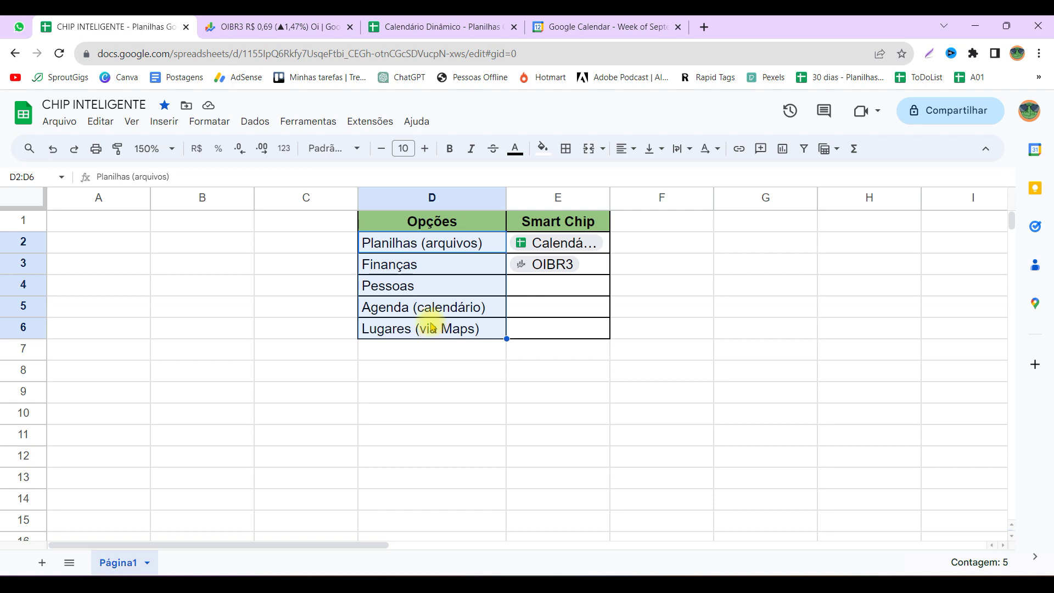
left_click(409, 250)
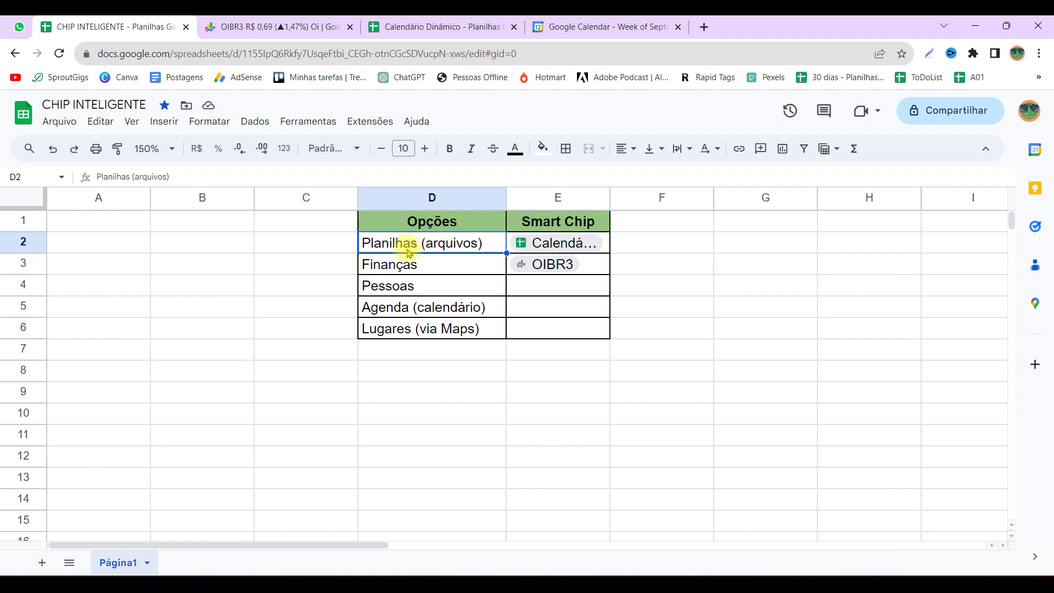
left_click(426, 270)
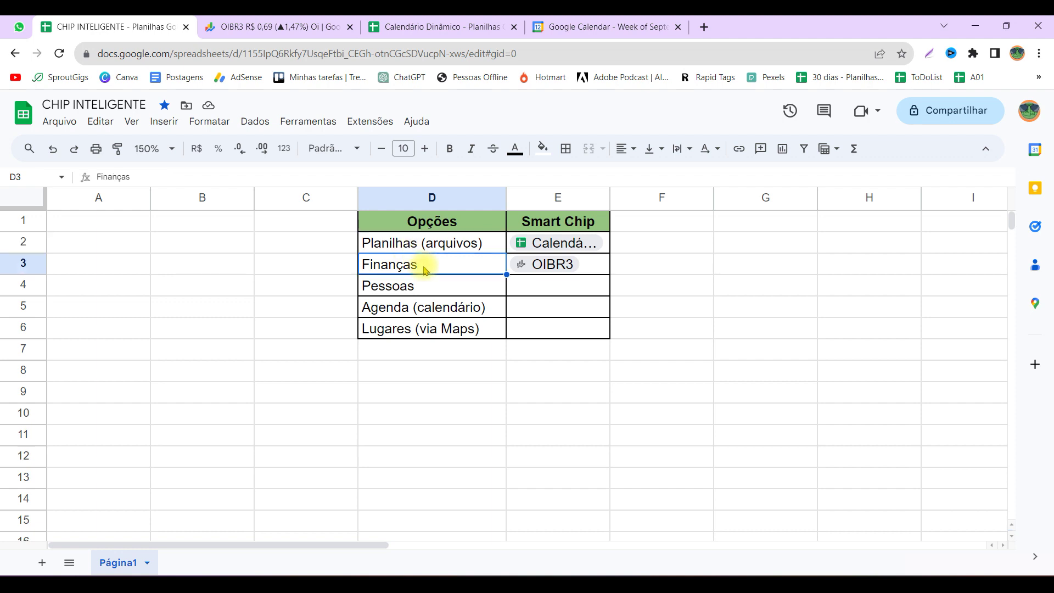
left_click(433, 290)
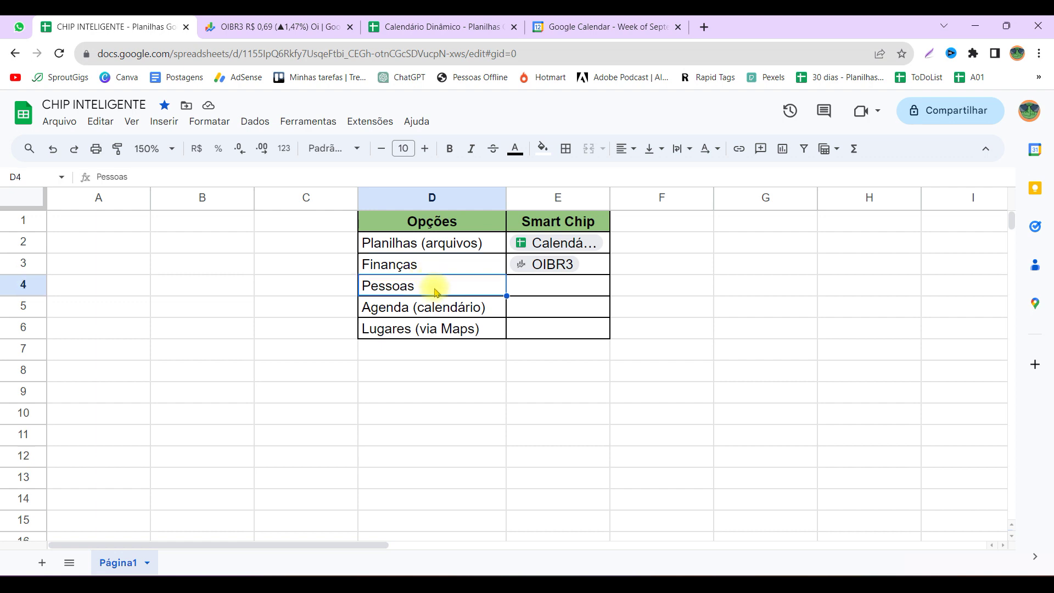
left_click(466, 306)
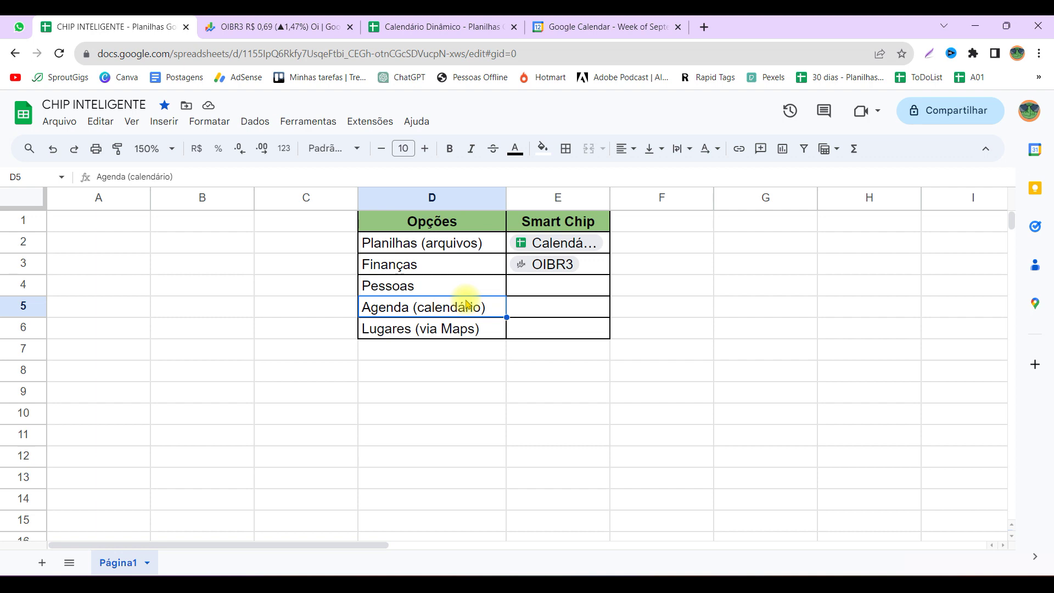
key("Down")
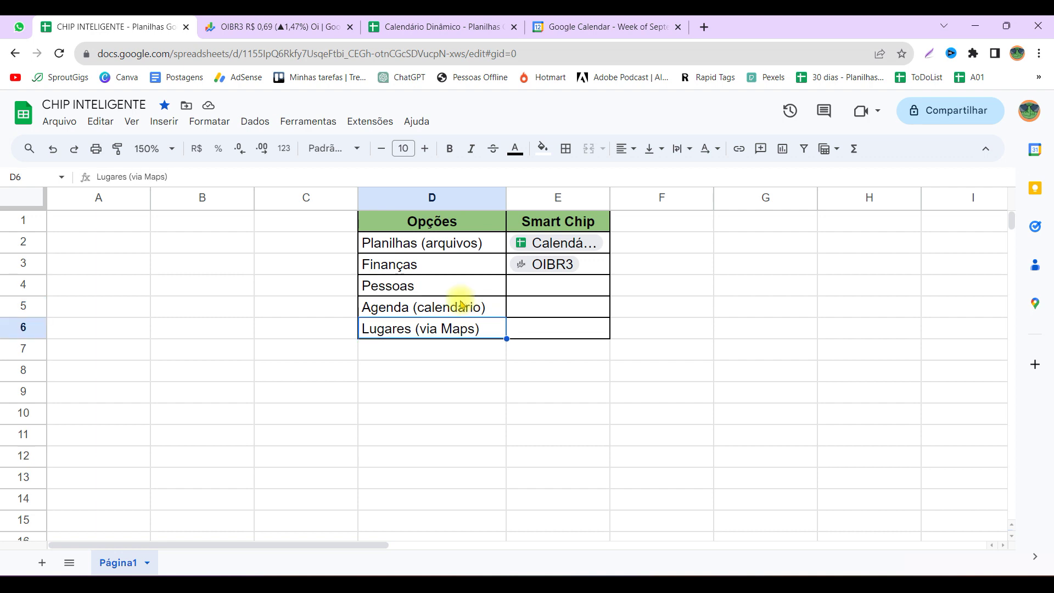
left_click(555, 284)
type("@")
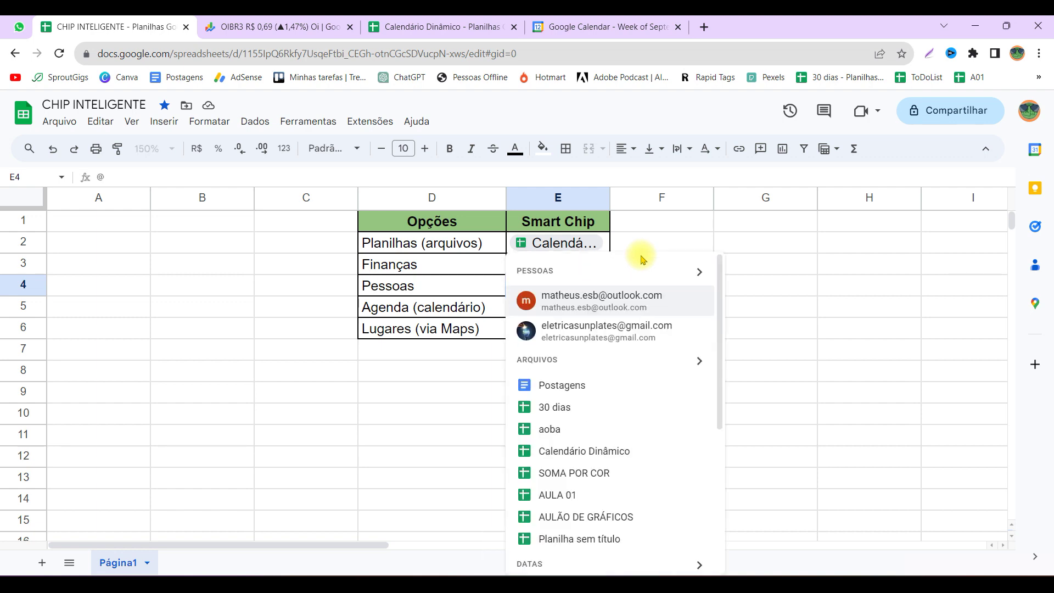
- Pick the first suggested contact under Pessoas and confirm the person chip in E4
left_click(608, 309)
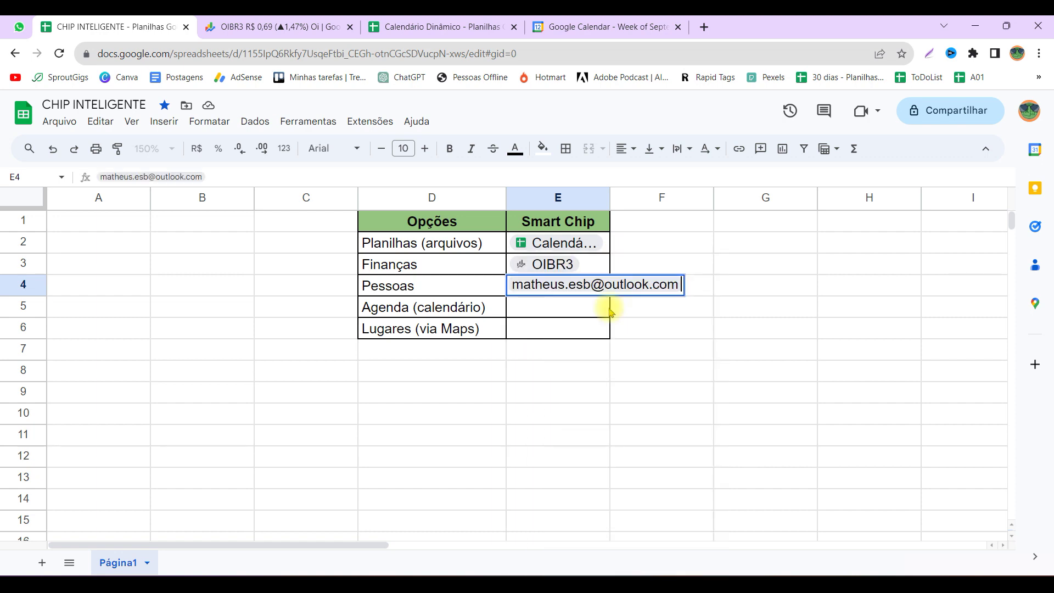
key("Return")
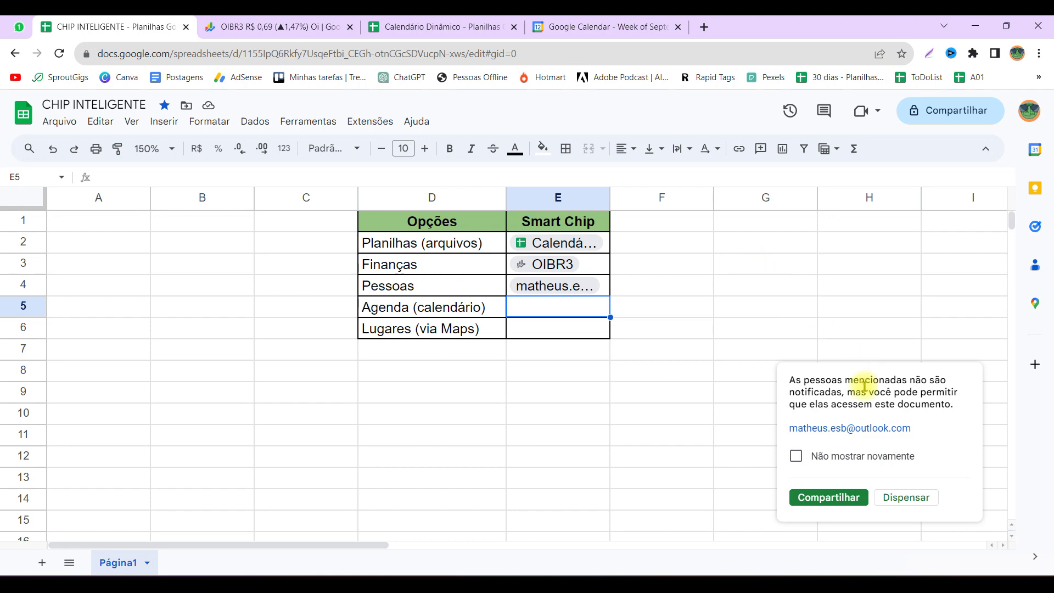
key("ctrl+grave")
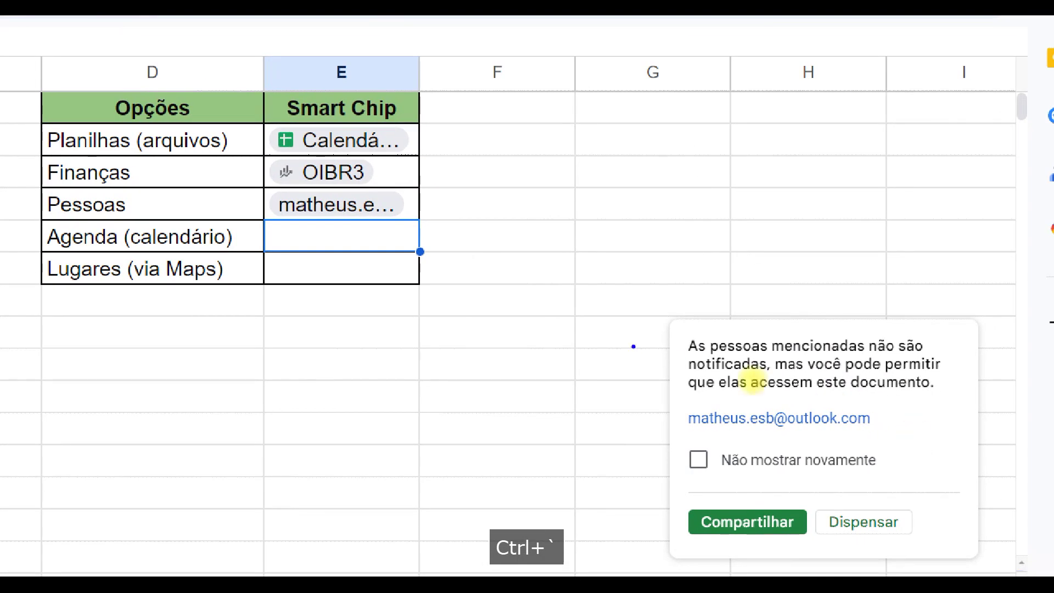
left_click_drag(609, 265, 1013, 557)
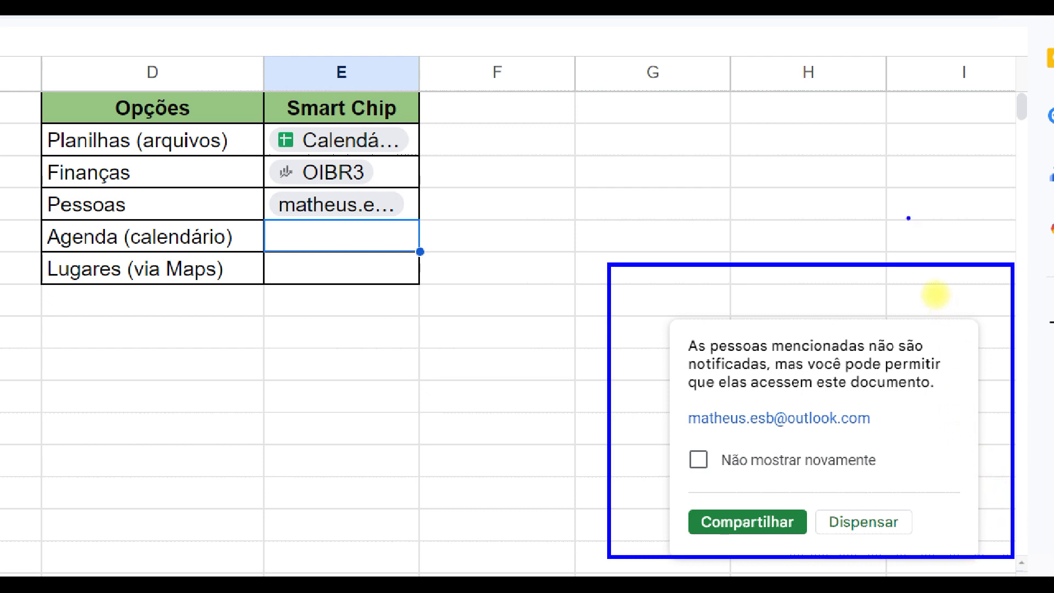
key("ctrl")
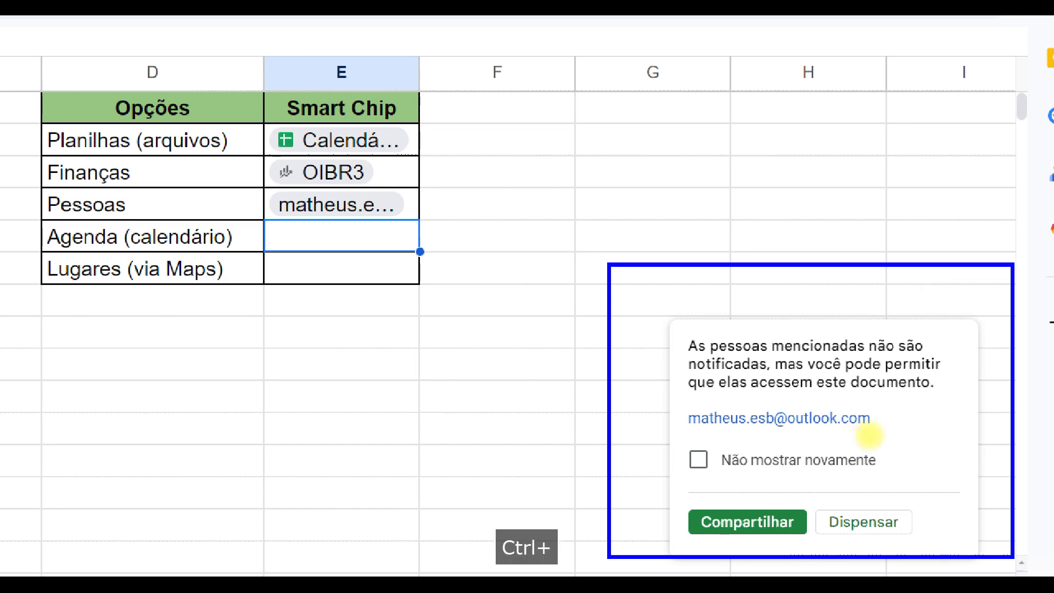
left_click_drag(788, 429, 895, 430)
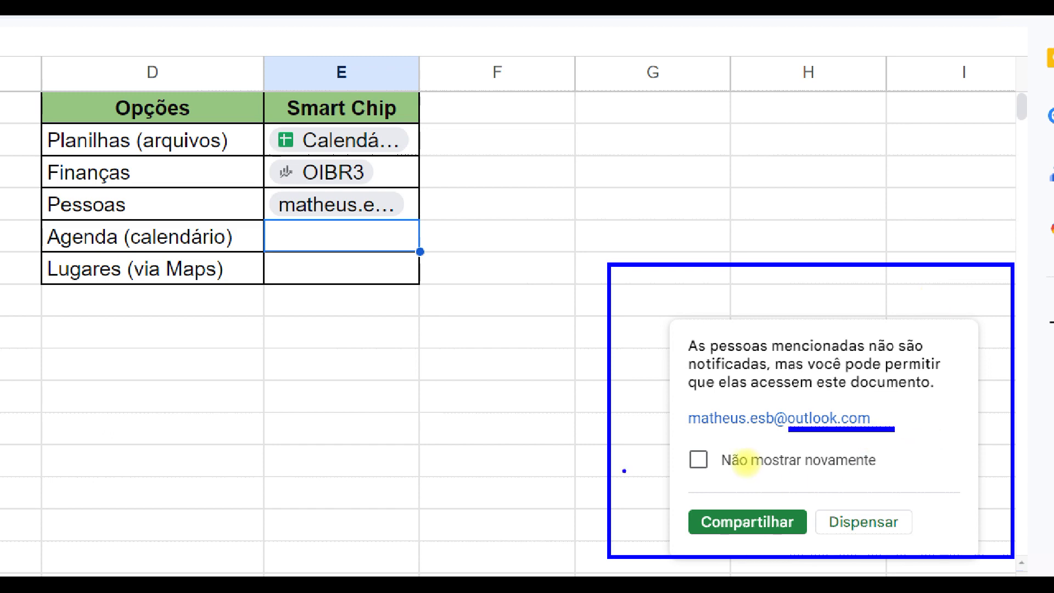
key("Escape")
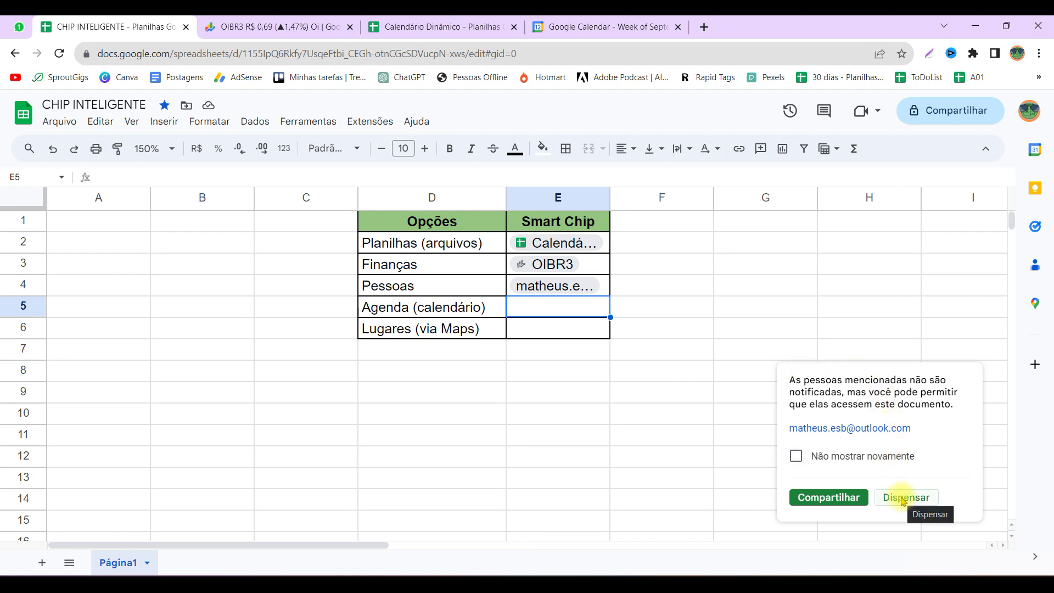
left_click(828, 497)
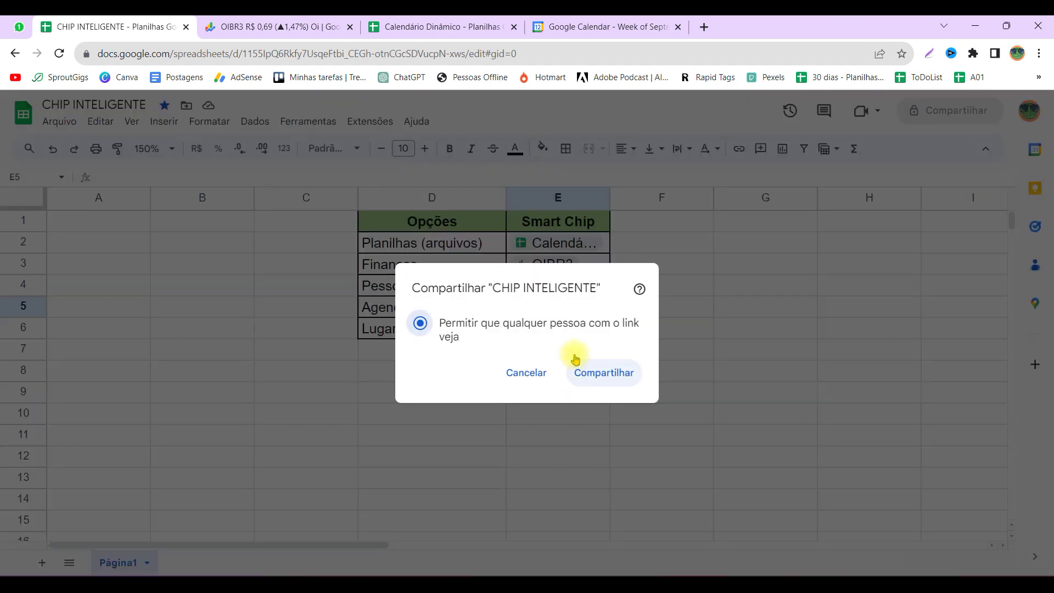
- Share the spreadsheet as viewable by anyone with the link, then move to E5
left_click(598, 379)
left_click(598, 379)
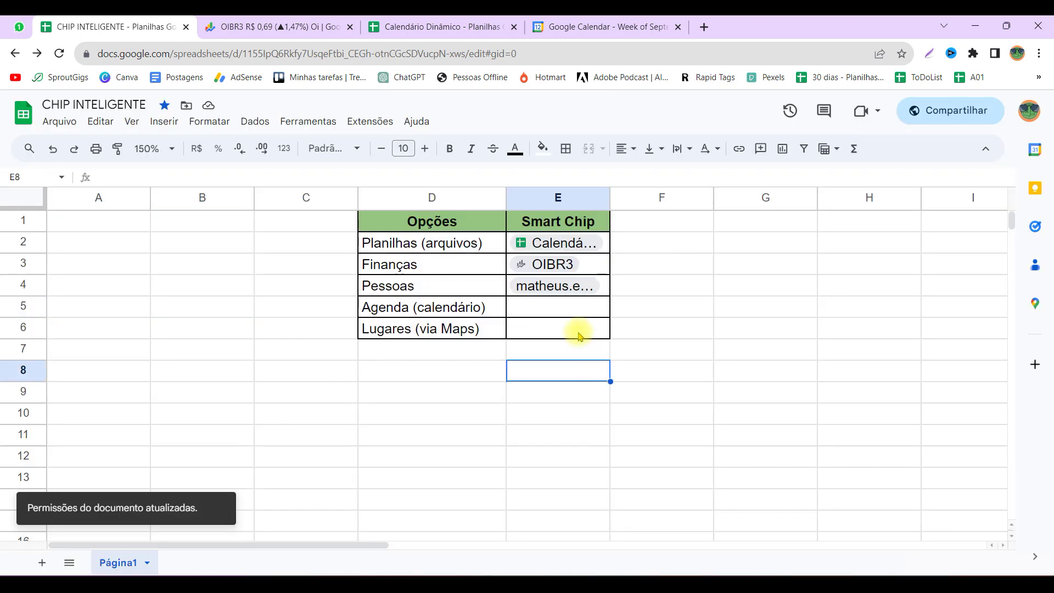
left_click(576, 313)
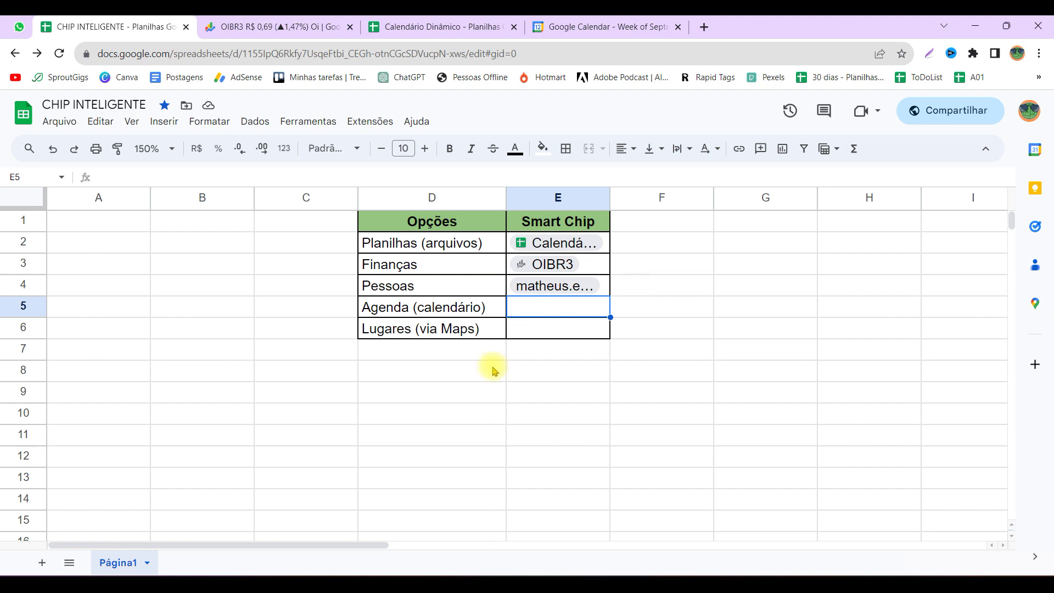
left_click(460, 317)
- In E5, insert the 'Gravar Video aula Calc' event chip from the Eventos da agenda suggestions
left_click(513, 308)
left_click(399, 333)
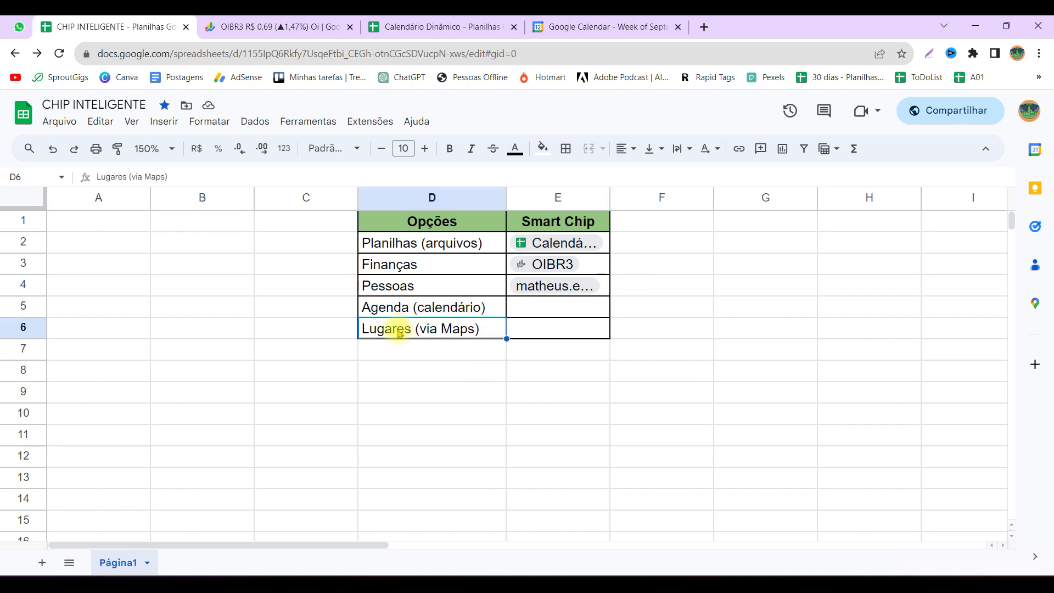
left_click(565, 332)
left_click(575, 312)
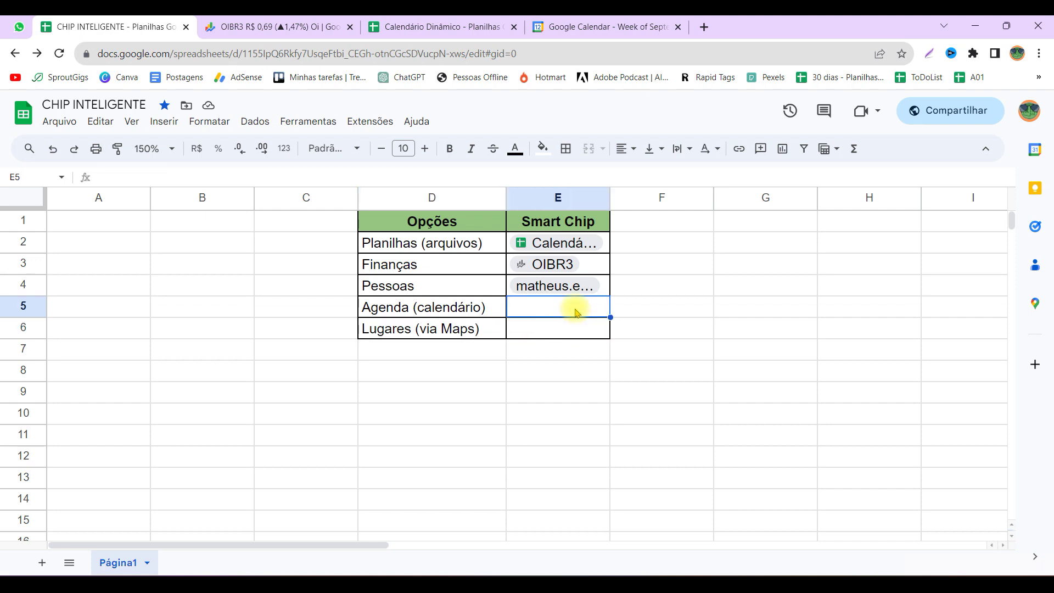
type("@")
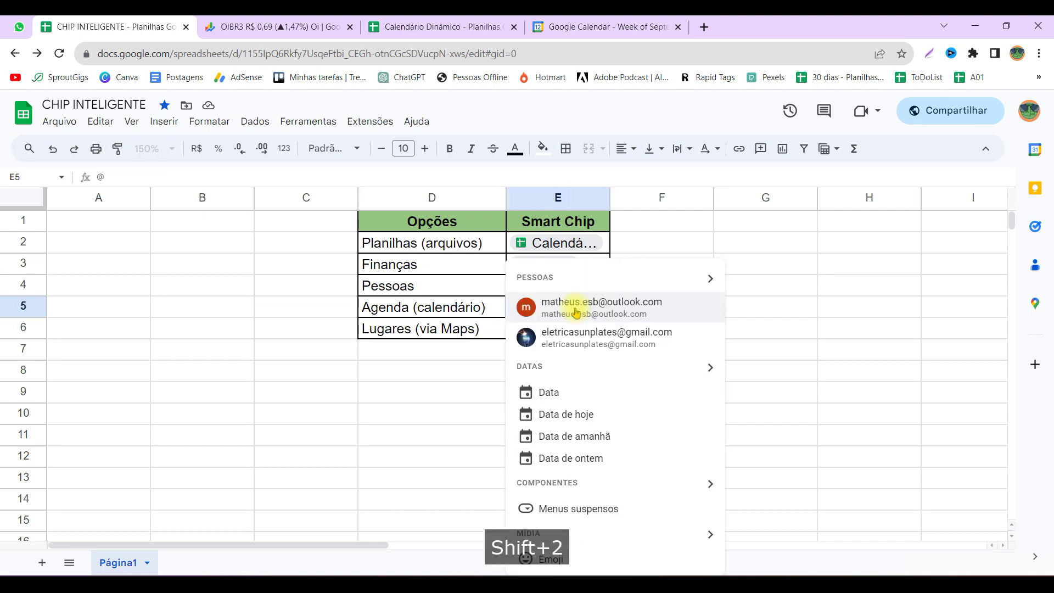
scroll(598, 361, "down", 1)
scroll(598, 361, "down", 2)
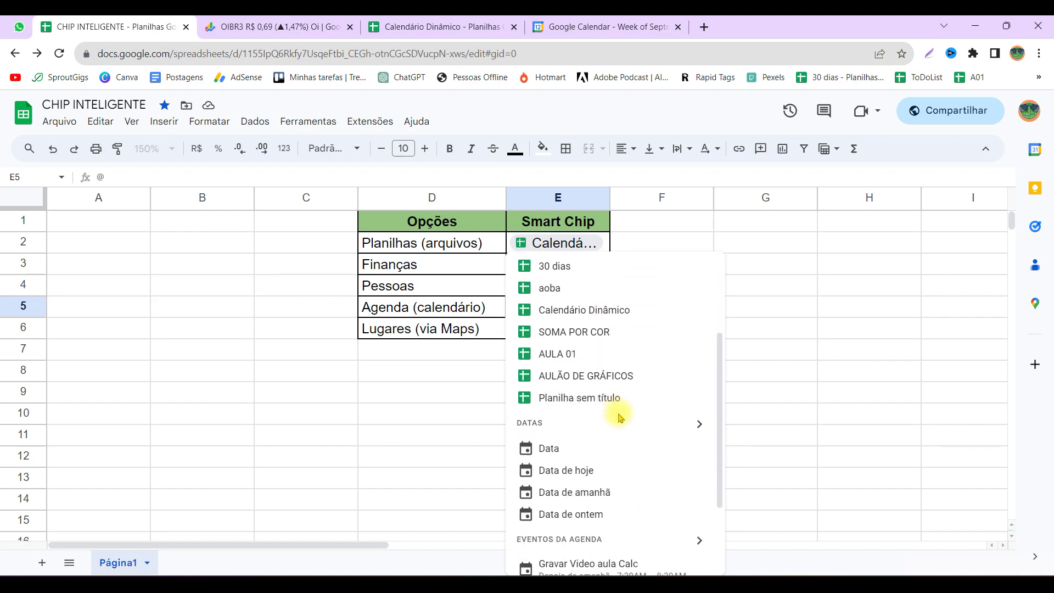
scroll(604, 384, "down", 2)
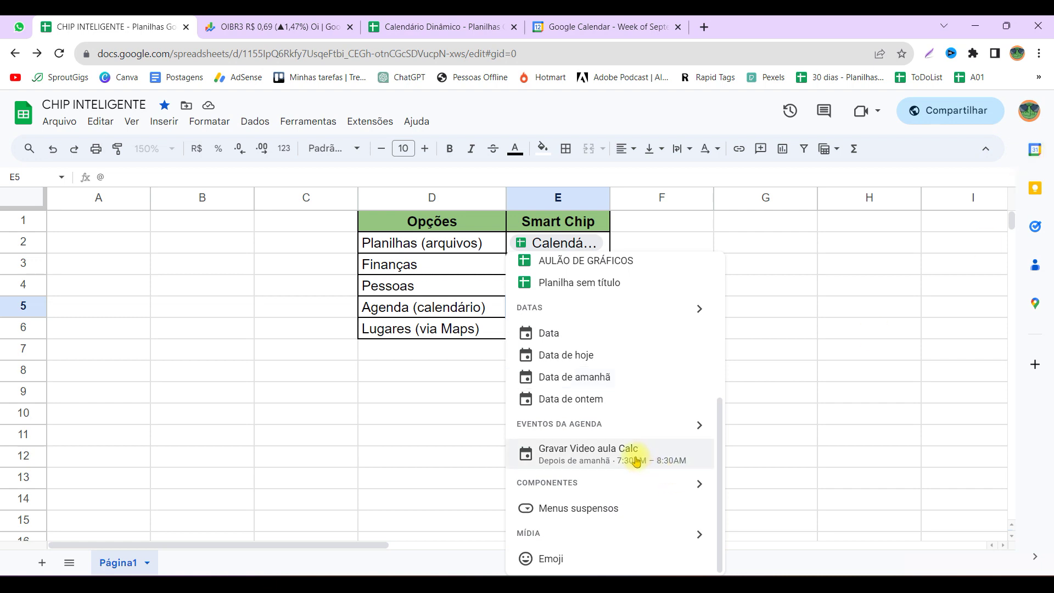
left_click(636, 460)
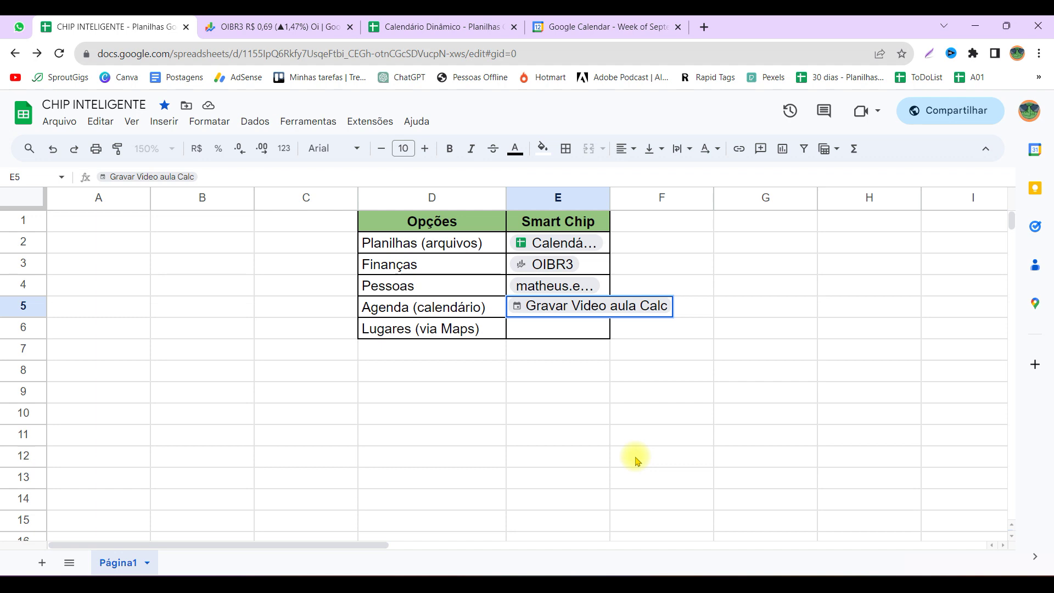
key("Return")
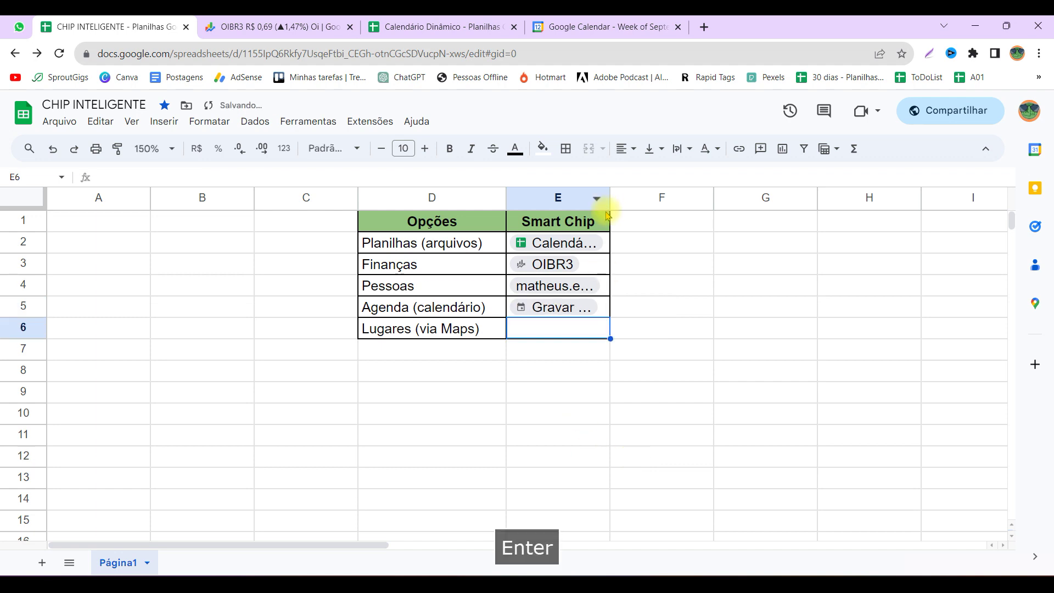
left_click(631, 25)
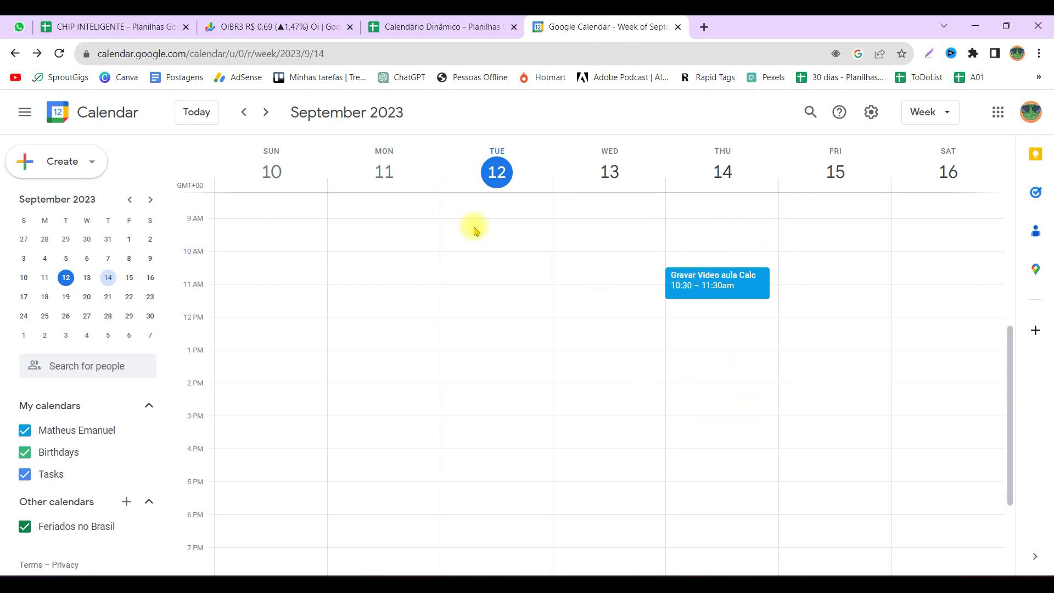
left_click(147, 21)
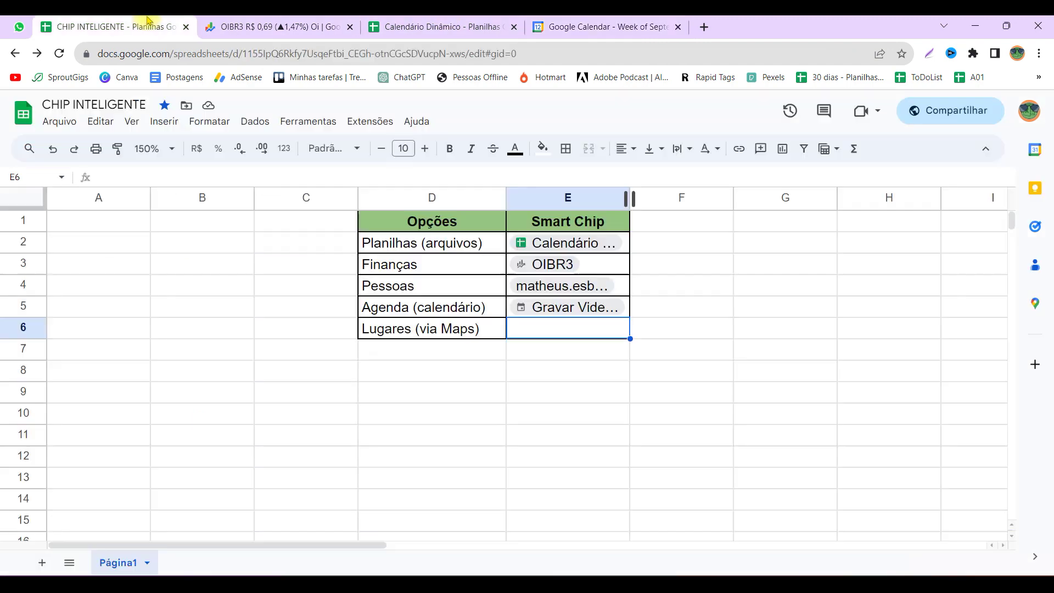
left_click(593, 306)
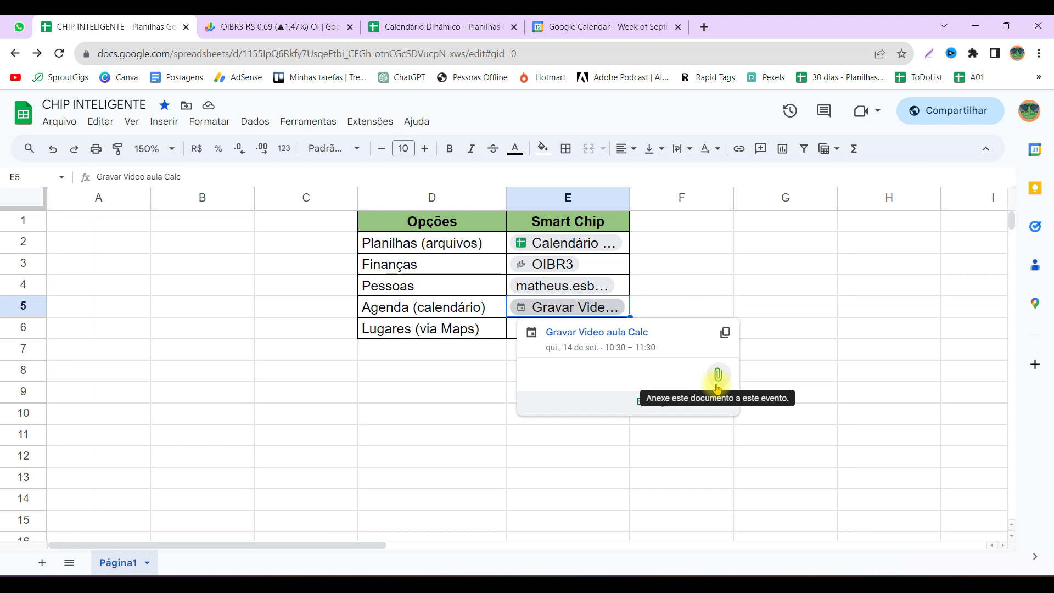
- Attach this spreadsheet to the 'Gravar Video aula Calc' event and switch to Google Calendar
left_click(717, 375)
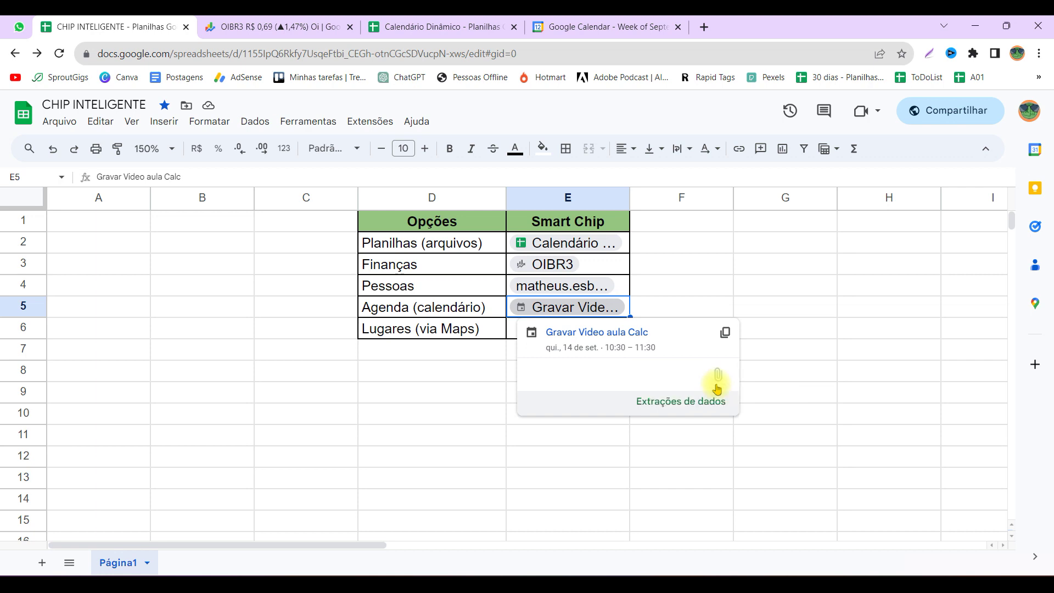
left_click(601, 26)
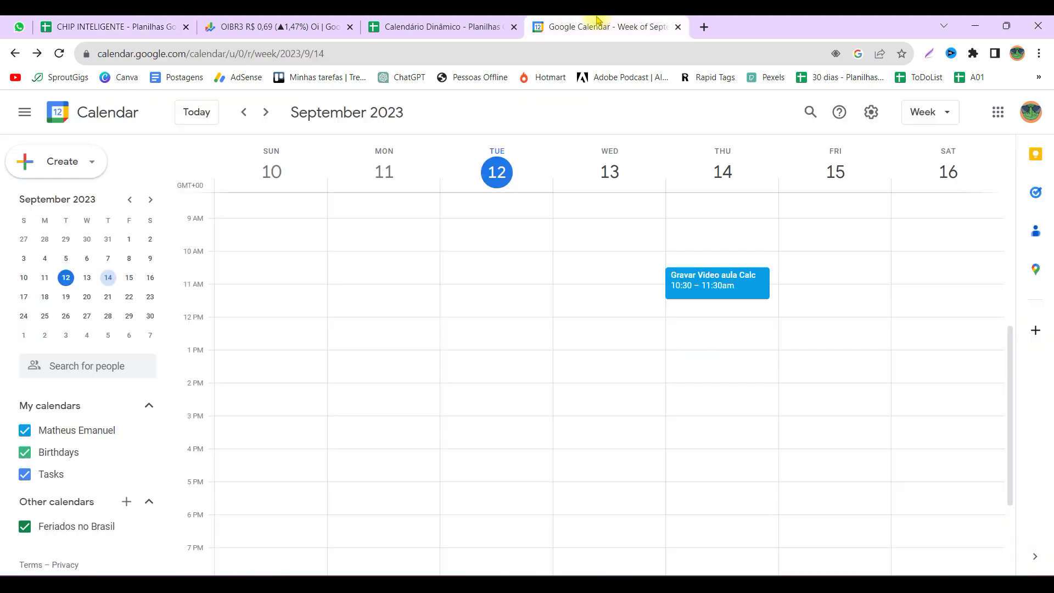
- Reload Google Calendar, open the Thursday event's CHIP INTELIGENTE attachment, and return to the spreadsheet
left_click(59, 55)
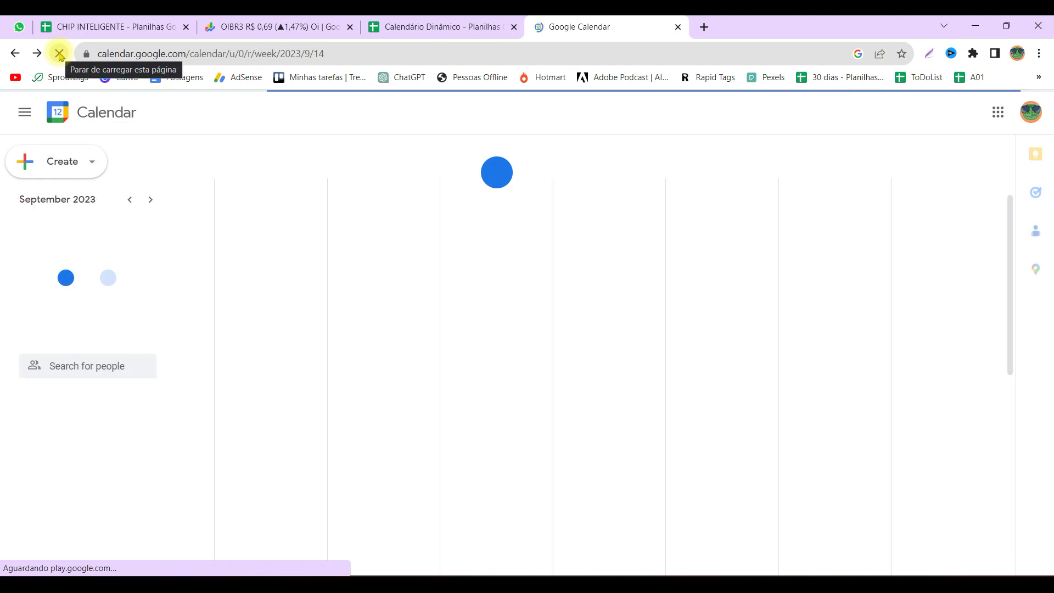
left_click(715, 352)
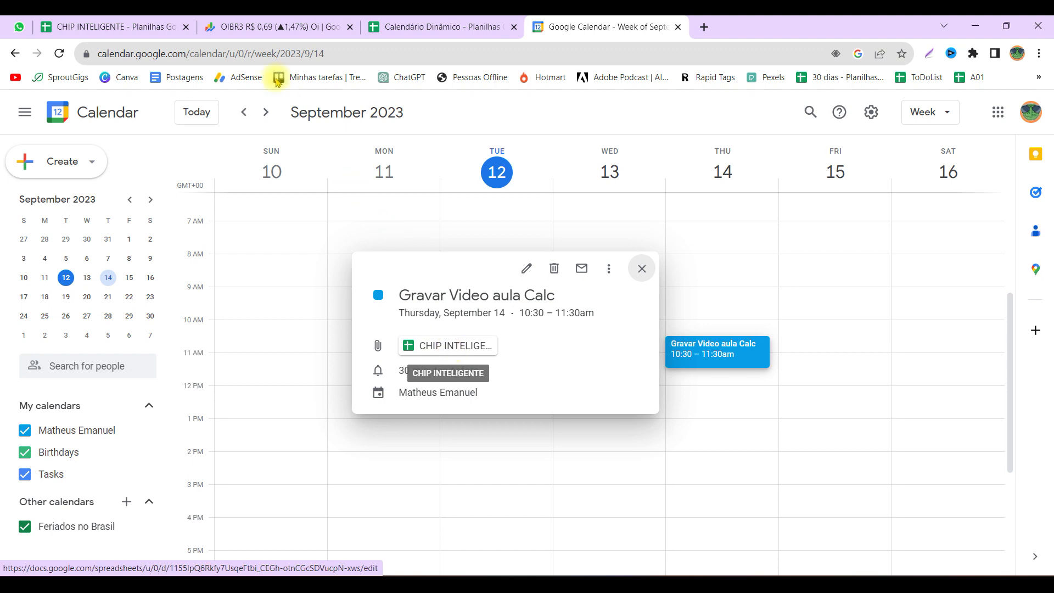
left_click(451, 351)
left_click(511, 373)
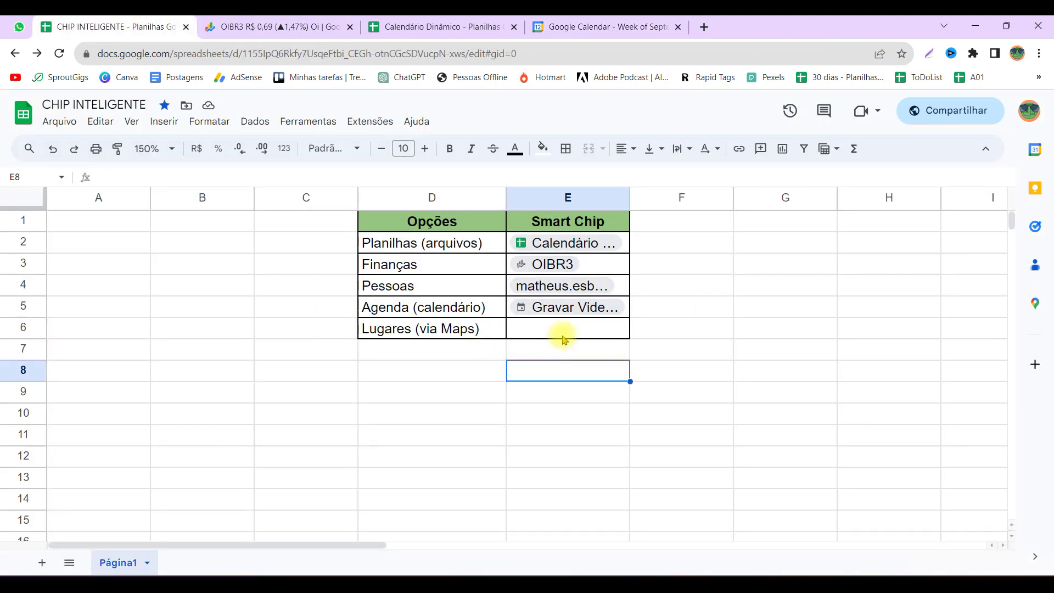
left_click(564, 337)
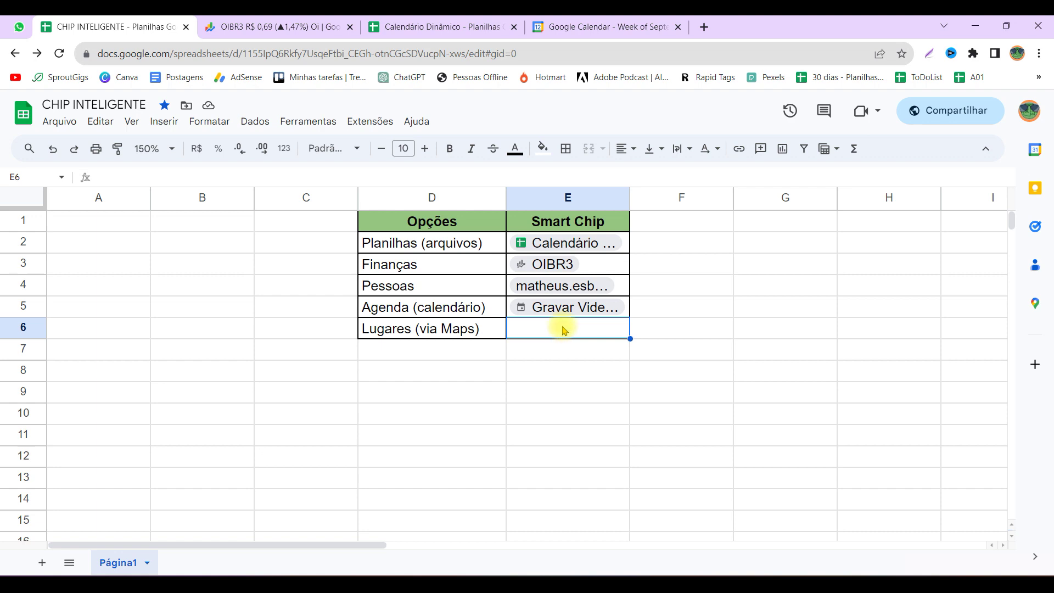
type("@")
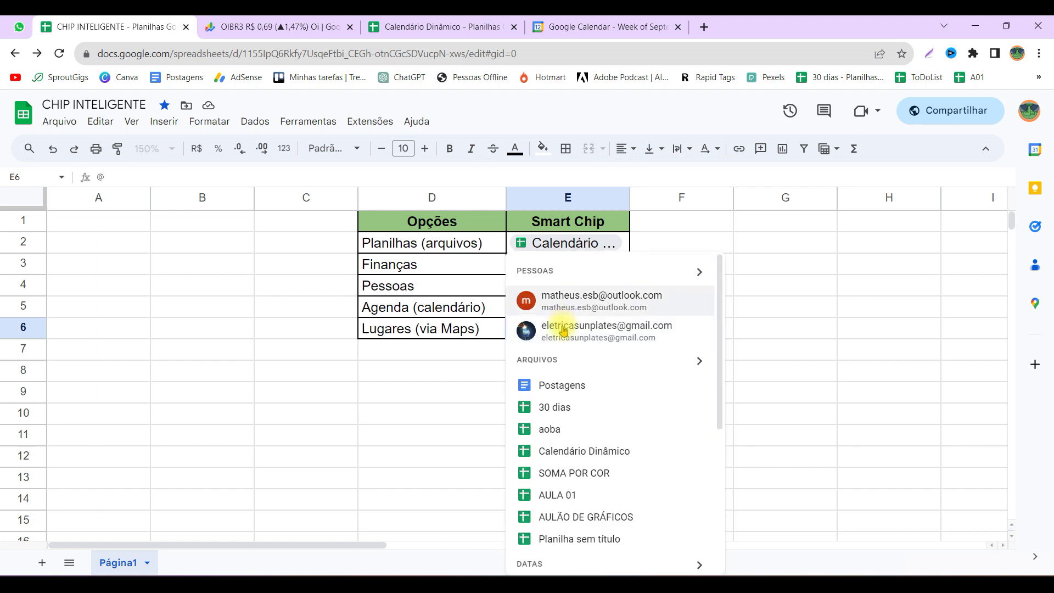
scroll(564, 329, "down", 1)
scroll(549, 353, "down", 3)
scroll(580, 355, "up", 4)
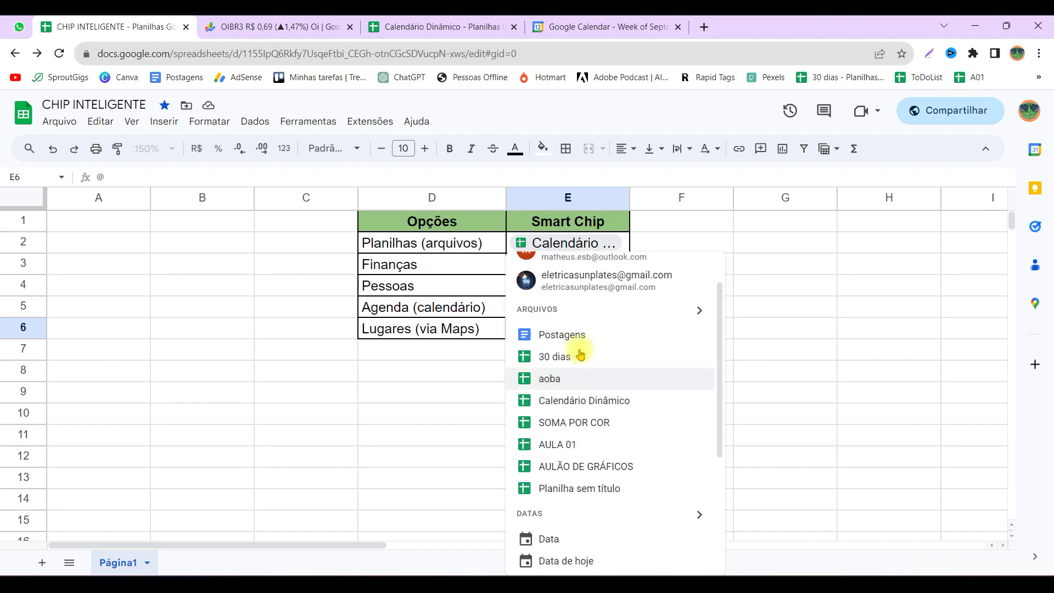
scroll(581, 354, "up", 1)
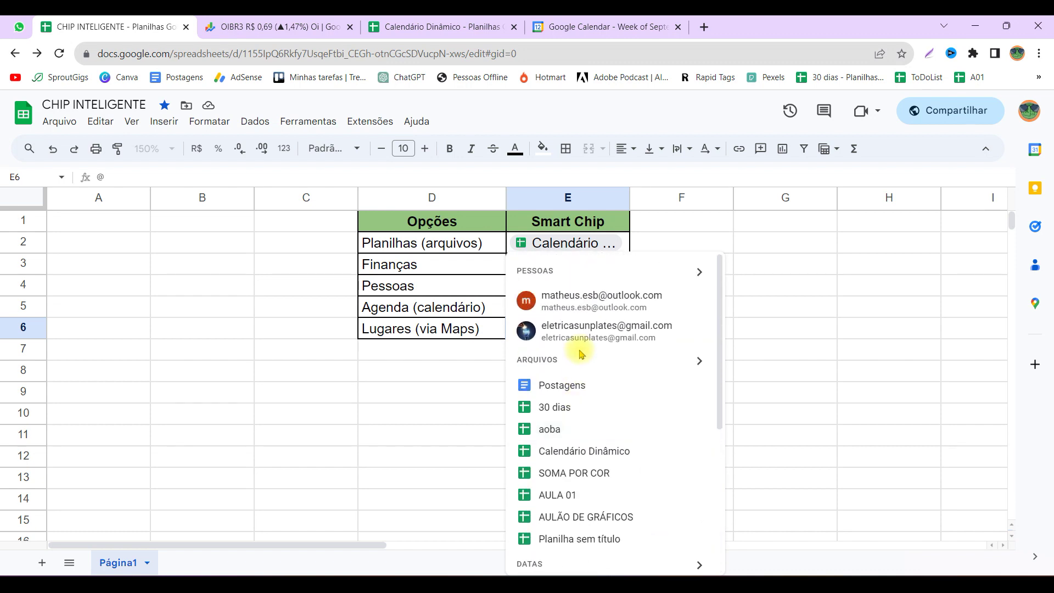
type("pa")
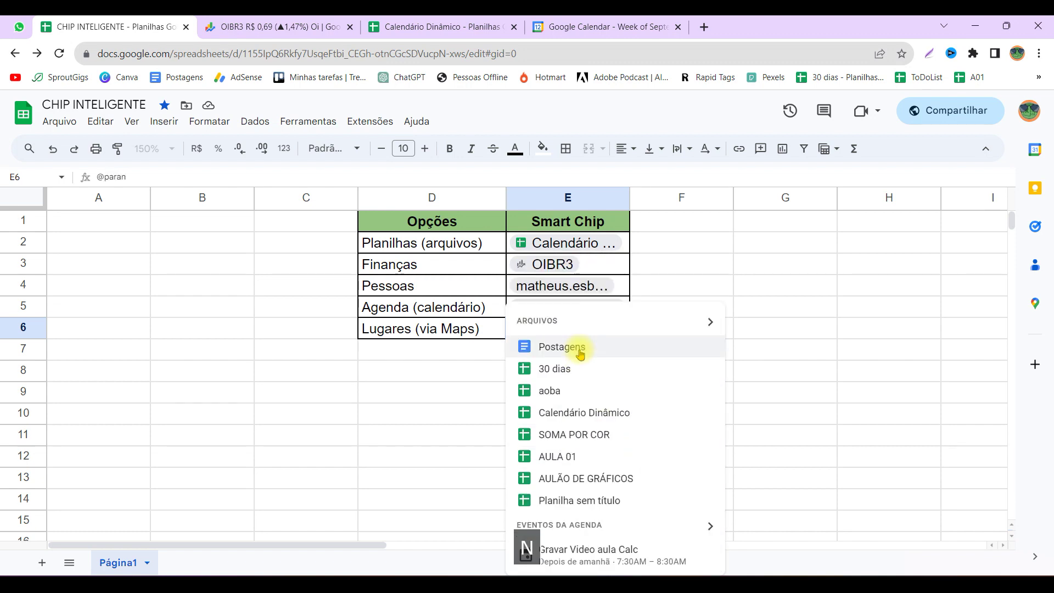
type("raná")
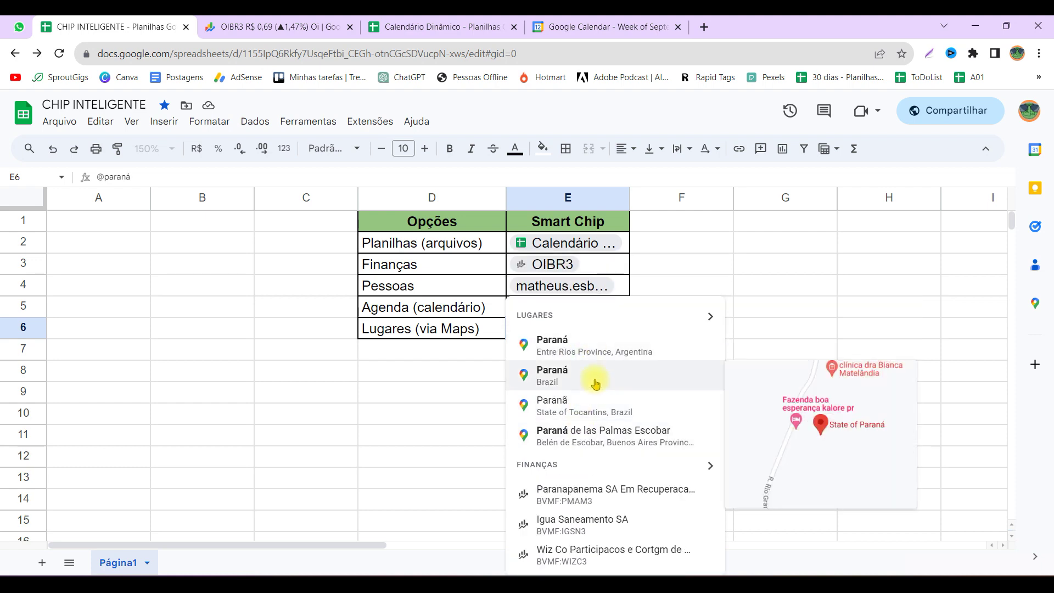
left_click(601, 383)
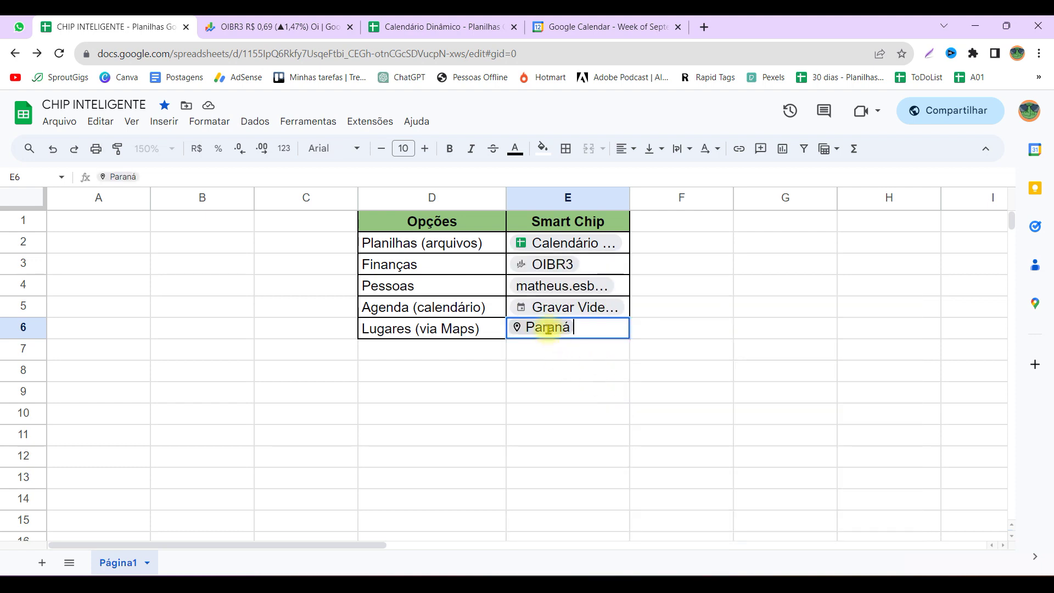
- Close the Paraná place card and click away to an empty cell
left_click(439, 371)
mouse_move(550, 328)
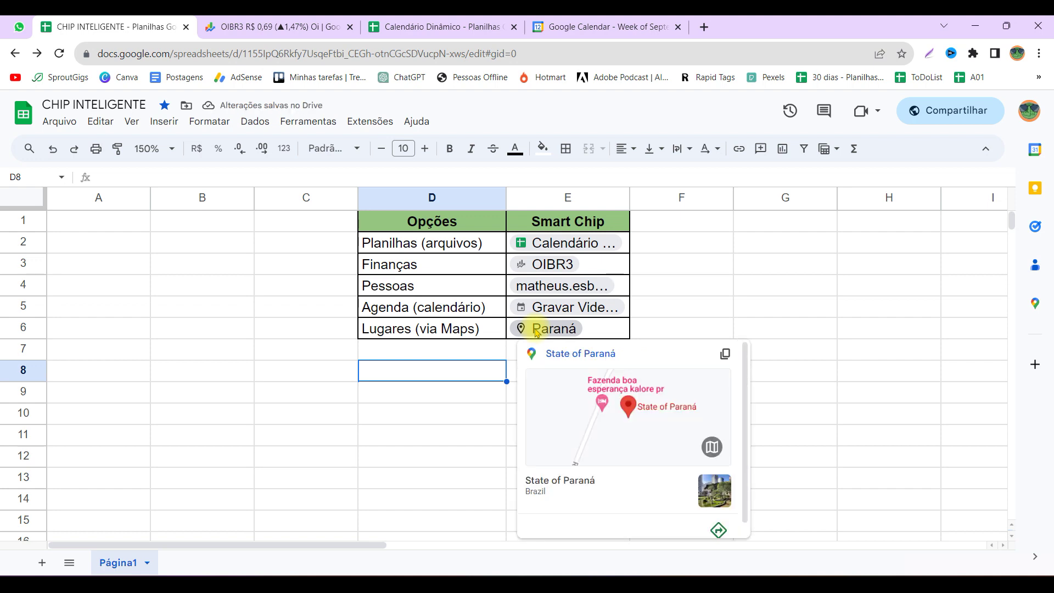
left_click(365, 418)
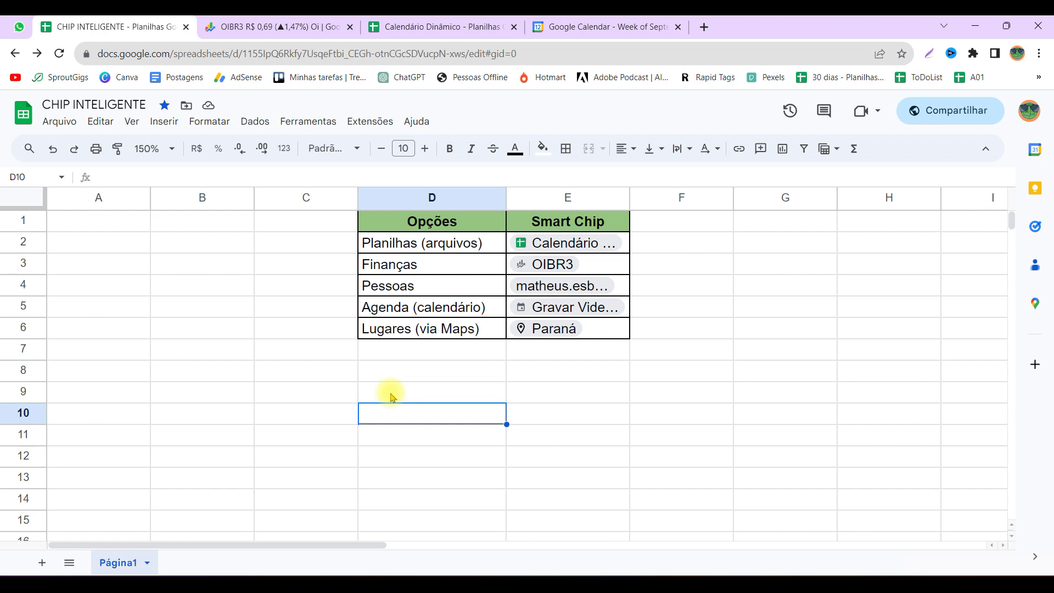
left_click(461, 401)
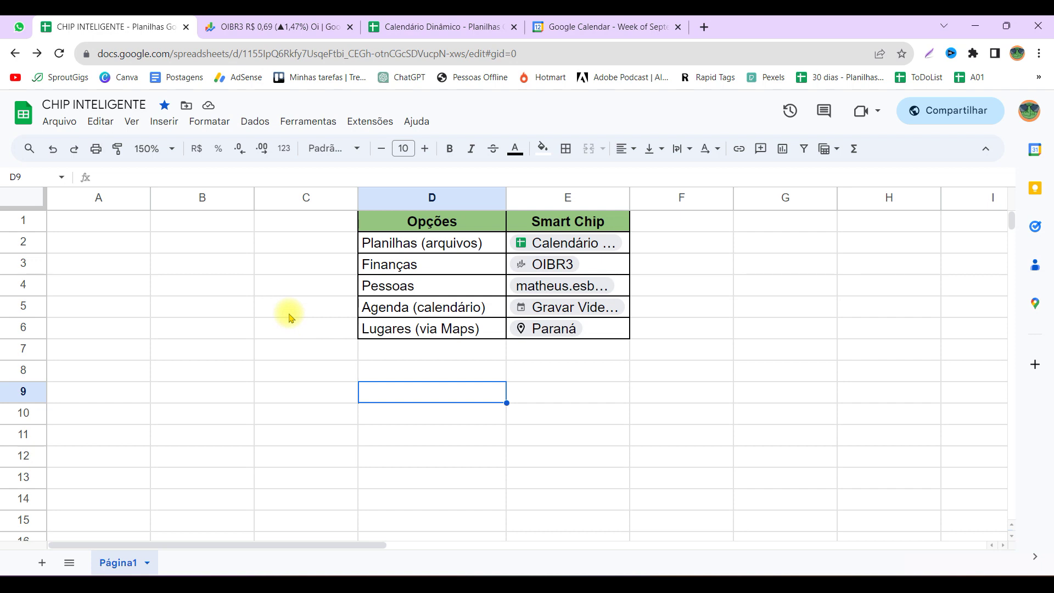
left_click(213, 250)
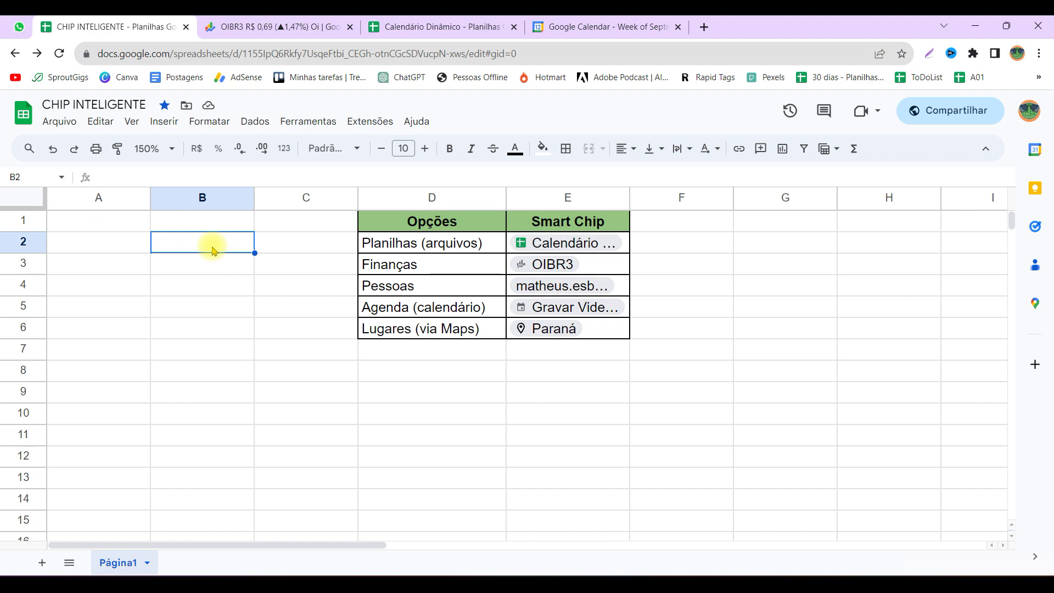
left_click(117, 240)
type("@data")
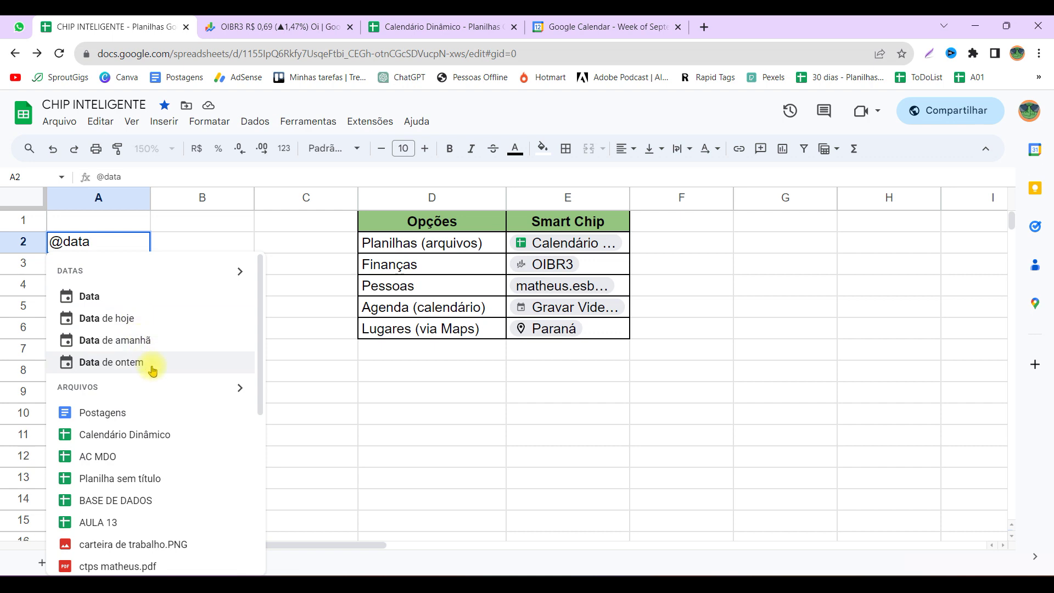
left_click(141, 321)
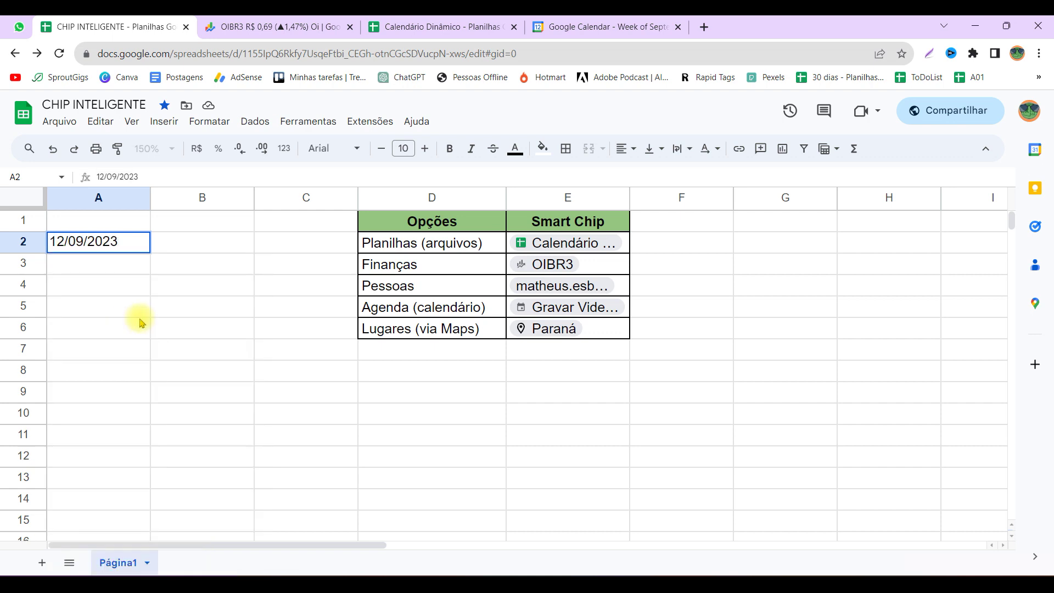
left_click(139, 316)
left_click(113, 241)
left_click(221, 242)
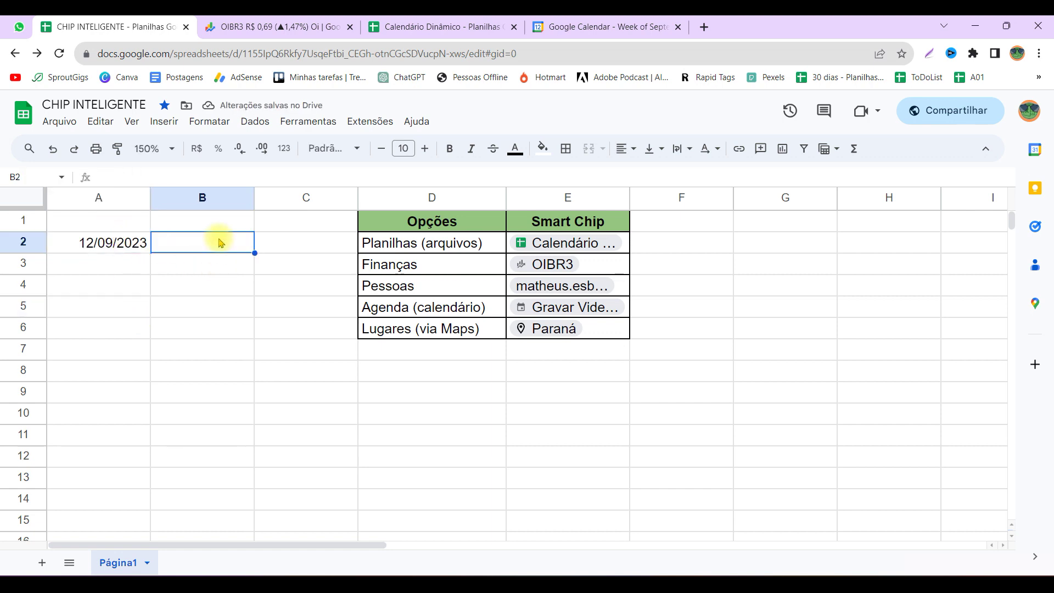
type("@data")
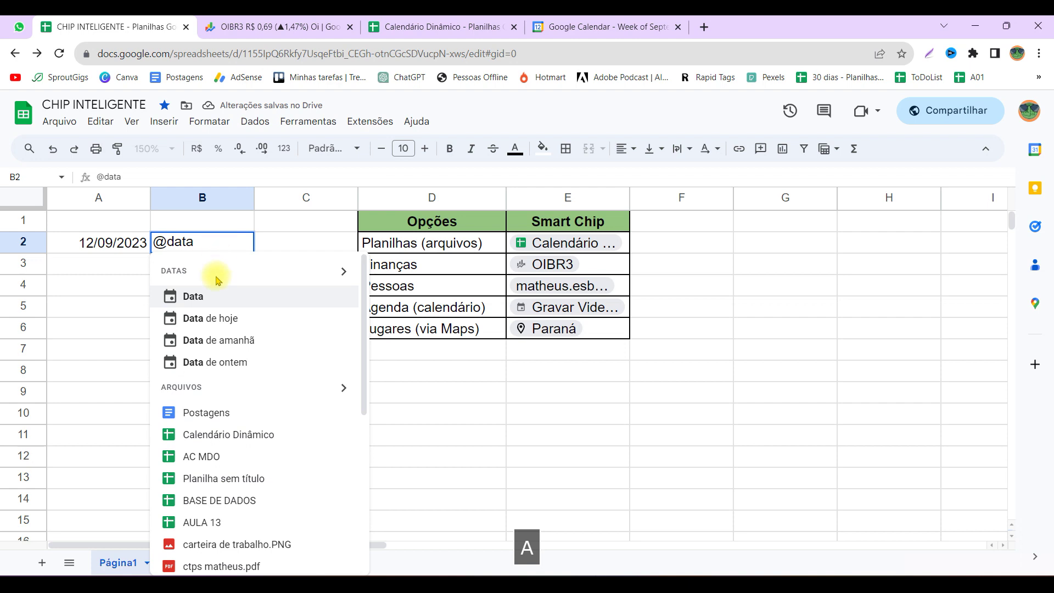
left_click(203, 301)
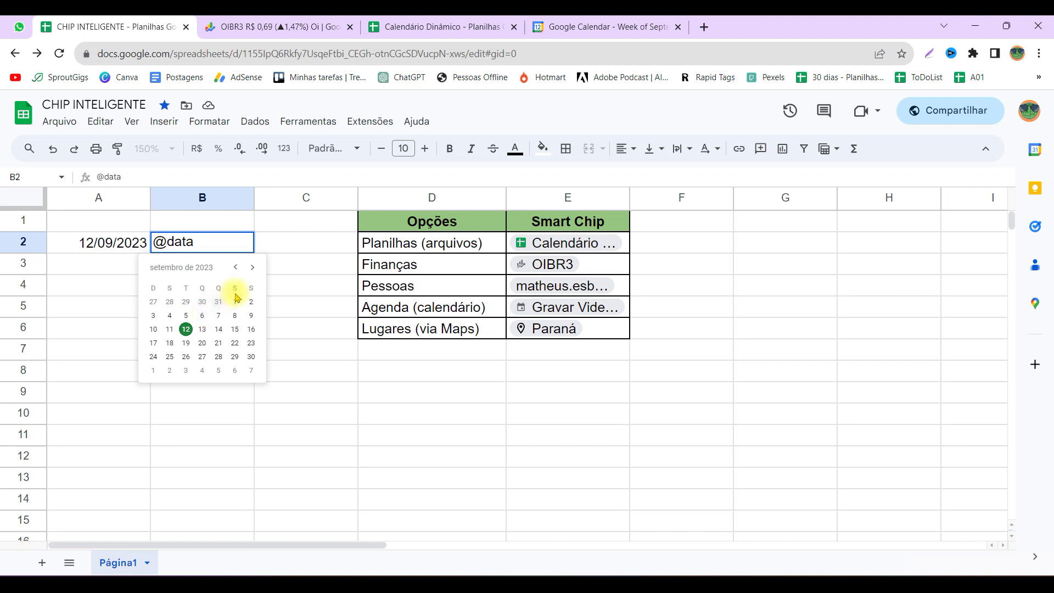
left_click(252, 267)
left_click(236, 269)
left_click(236, 269)
left_click(253, 269)
left_click(253, 269)
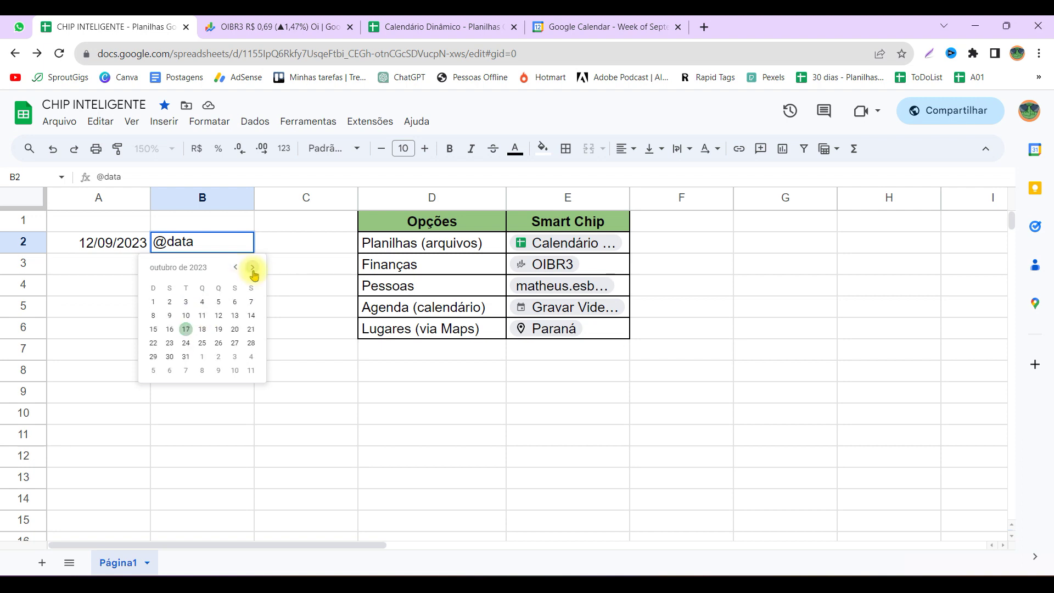
left_click(236, 268)
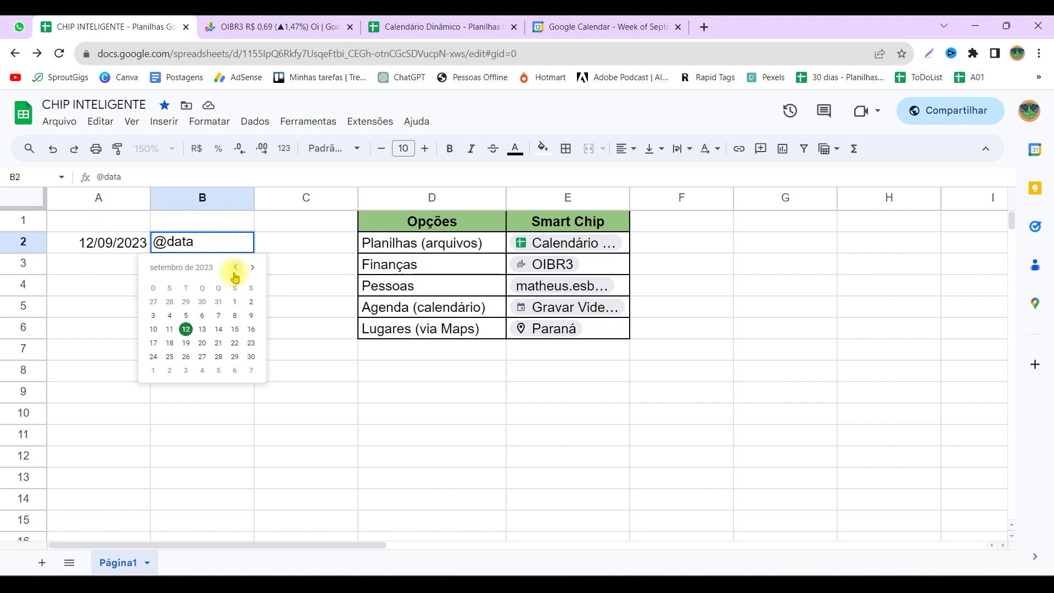
key("Escape")
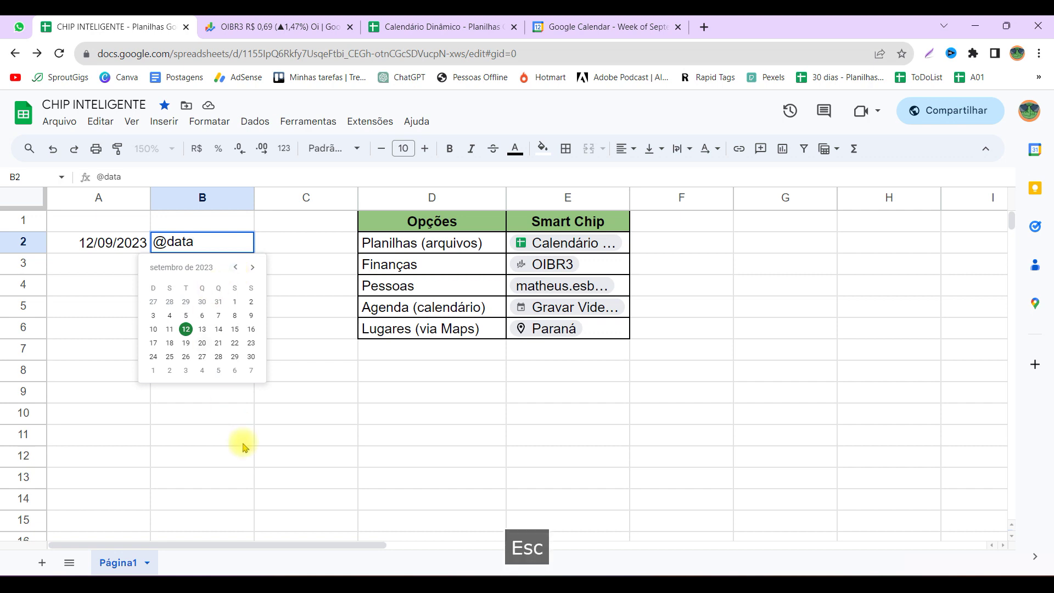
left_click(239, 439)
left_click(177, 325)
left_click(119, 295)
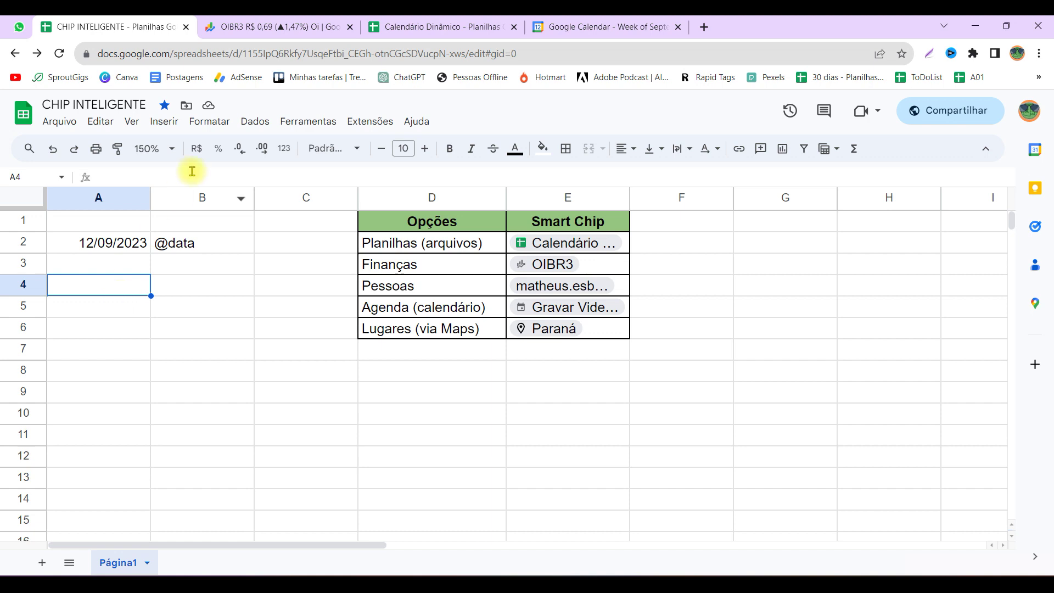
- Insert an empty dropdown chip into A4 and close the data validation rules panel
type("@")
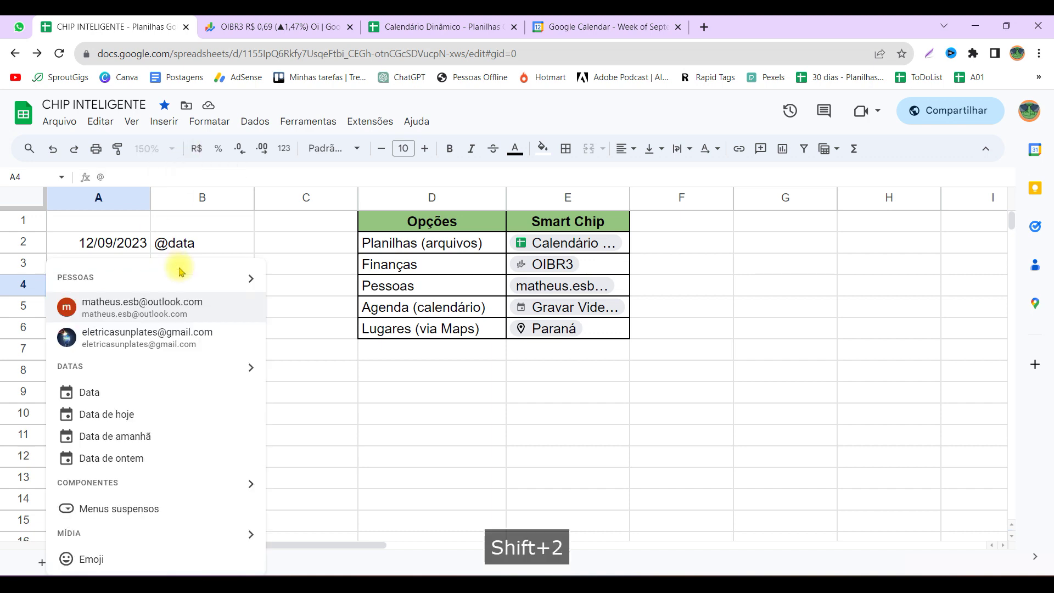
scroll(148, 365, "down", 2)
scroll(153, 369, "down", 3)
scroll(154, 369, "down", 1)
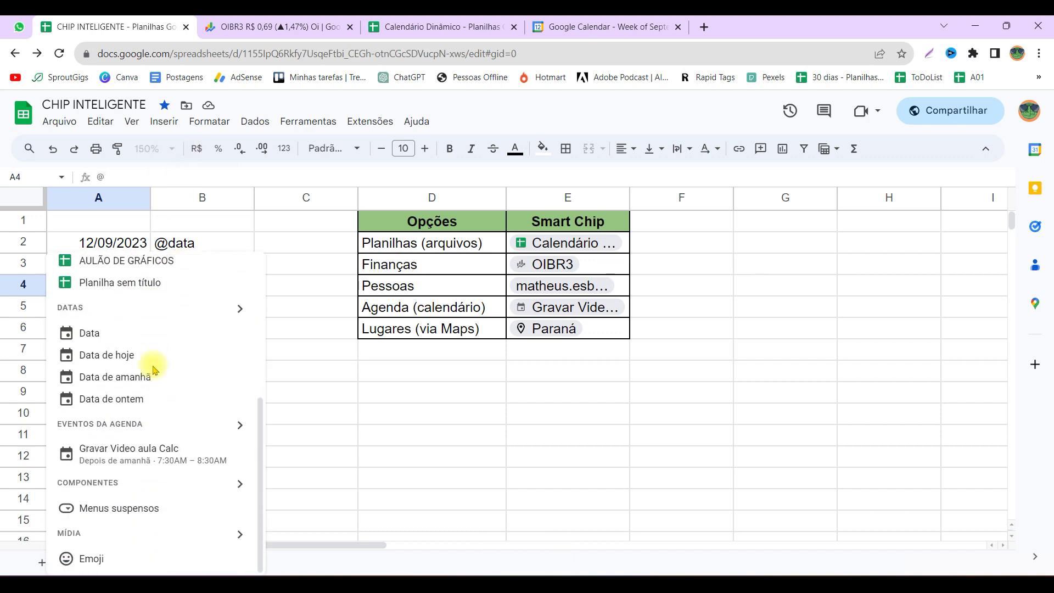
left_click(184, 512)
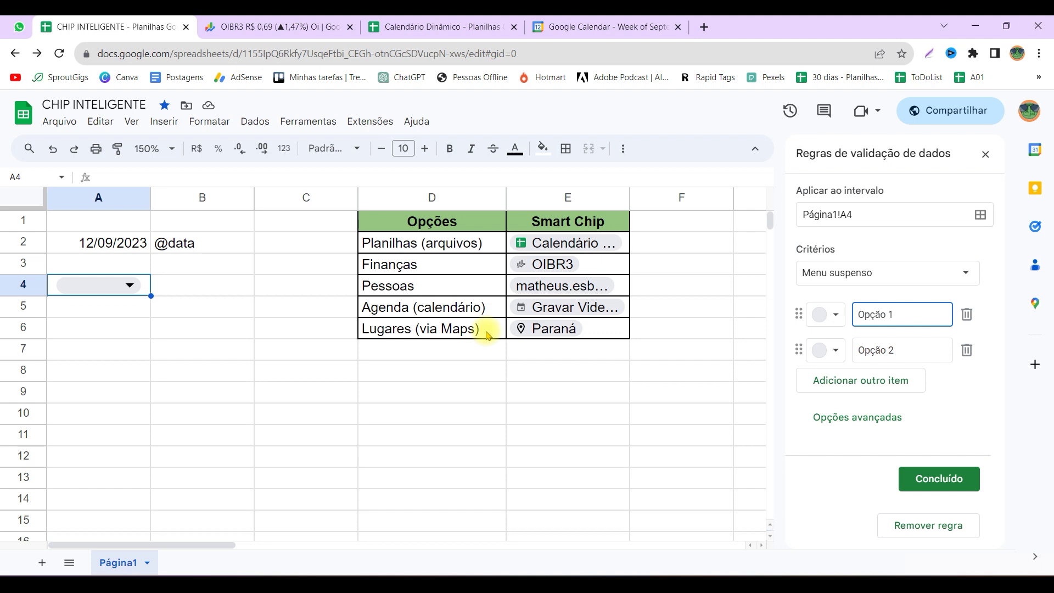
left_click(986, 154)
left_click(223, 369)
left_click(187, 295)
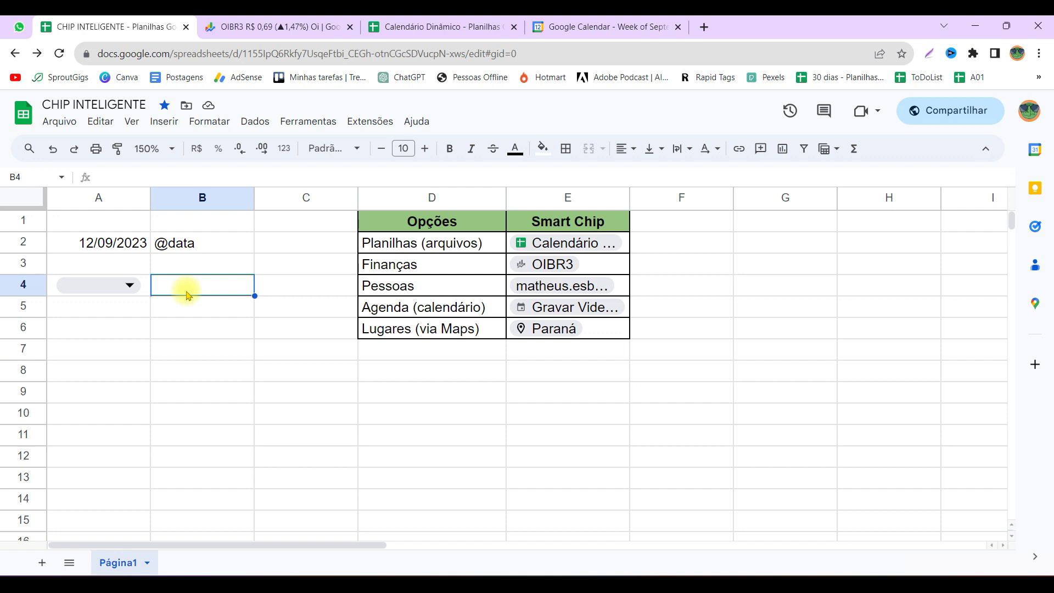
- Insert the smiling-face-with-hearts emoji into cell B4
type("@")
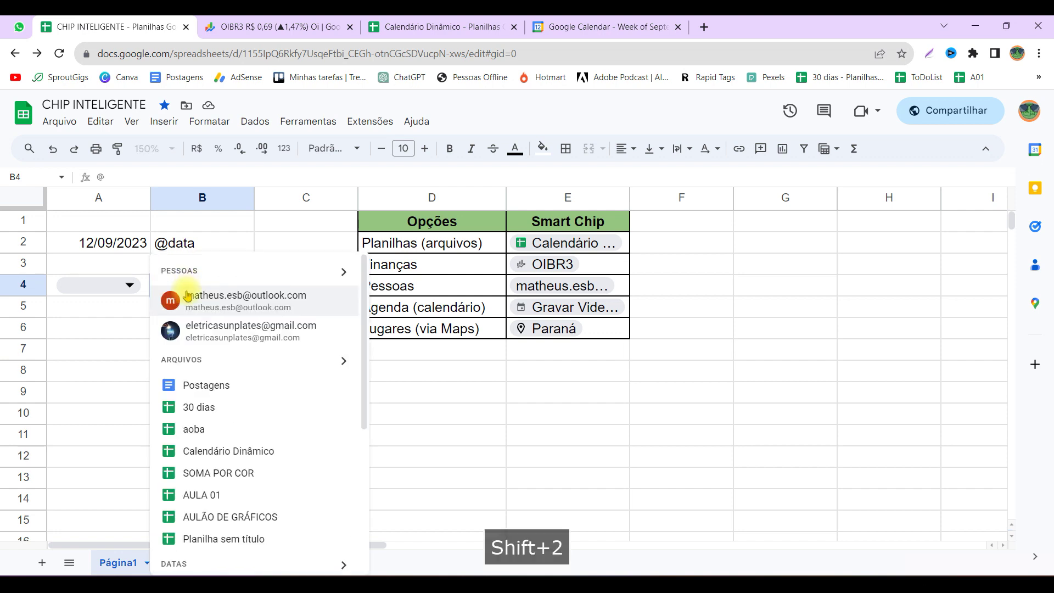
scroll(187, 295, "down", 5)
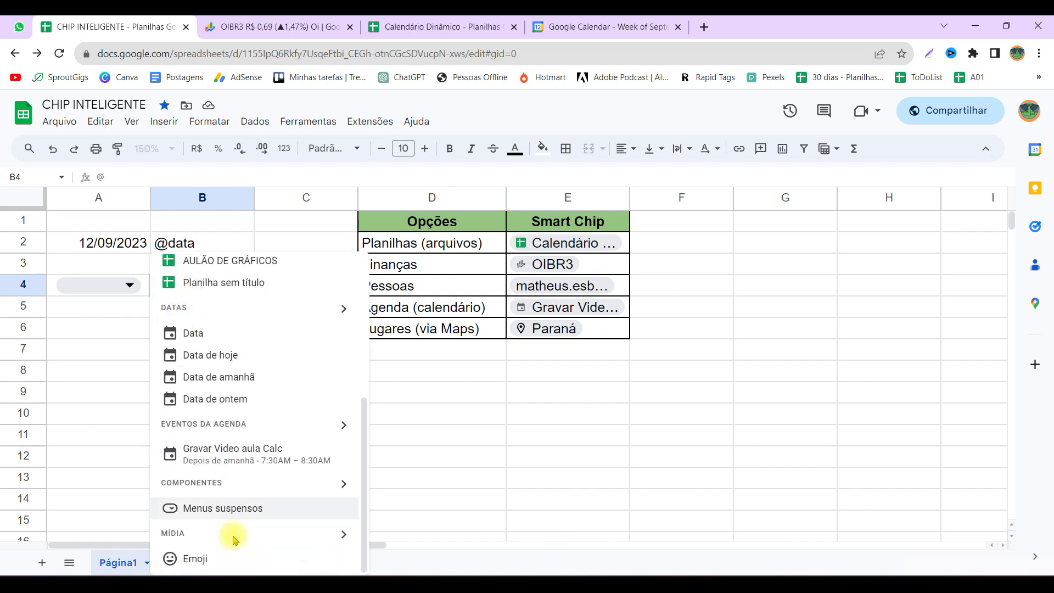
left_click(244, 558)
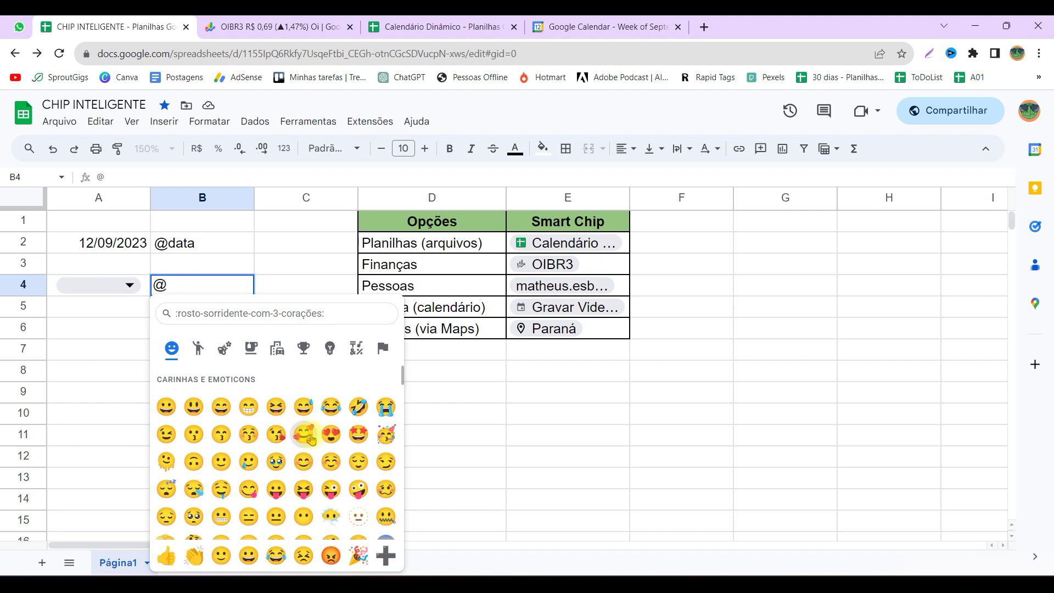
left_click(309, 437)
left_click(247, 371)
- Copy the B4 emoji into B1001 at the bottom of column B, then return to the top
key("Up")
key("Up")
key("Up")
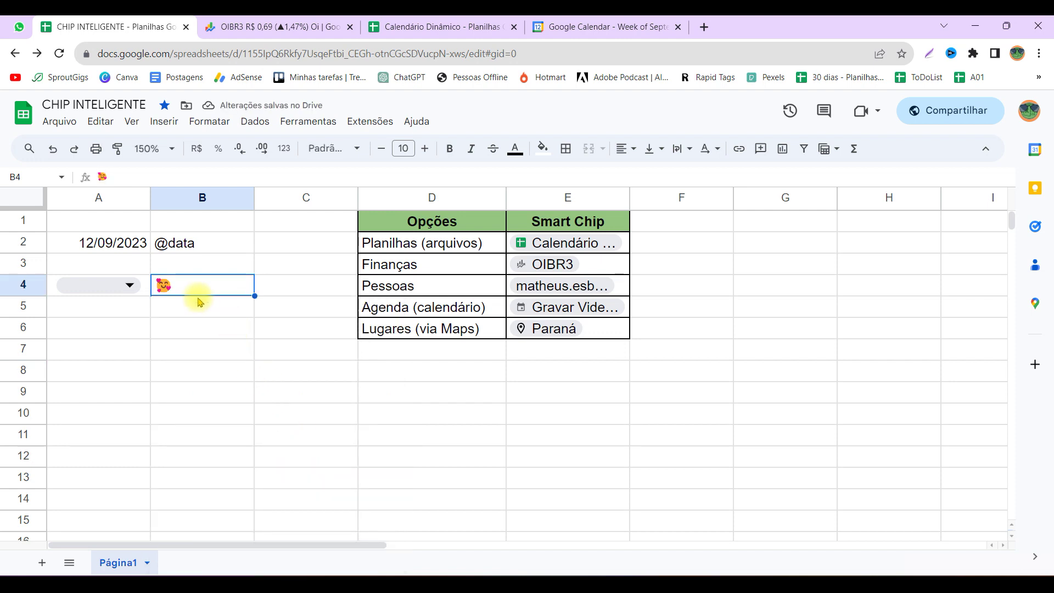
key("ctrl+c")
key("ctrl+Down")
key("ctrl+v")
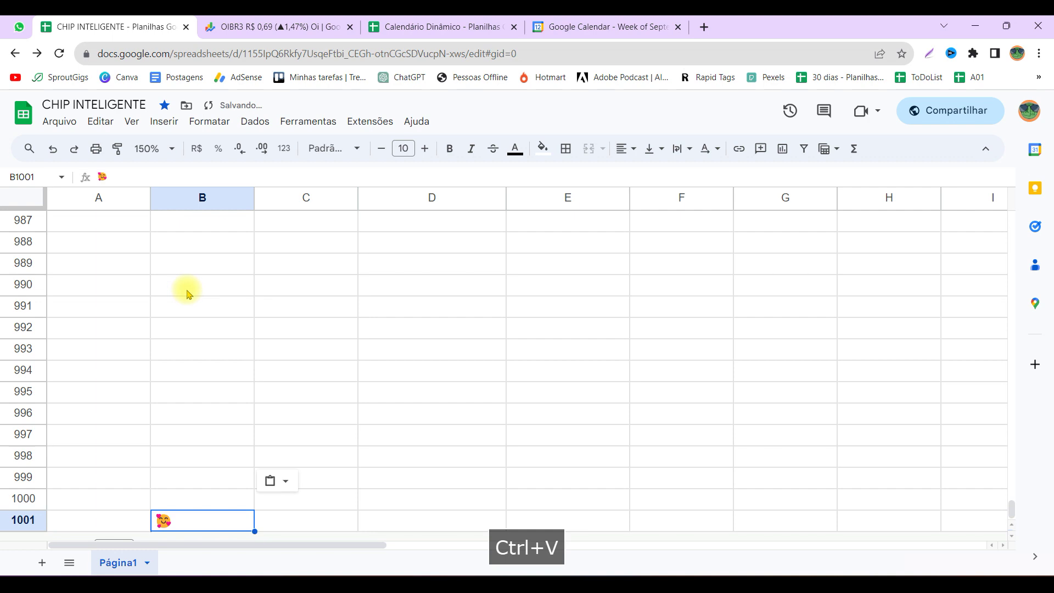
key("Up")
key("Up")
key("Escape")
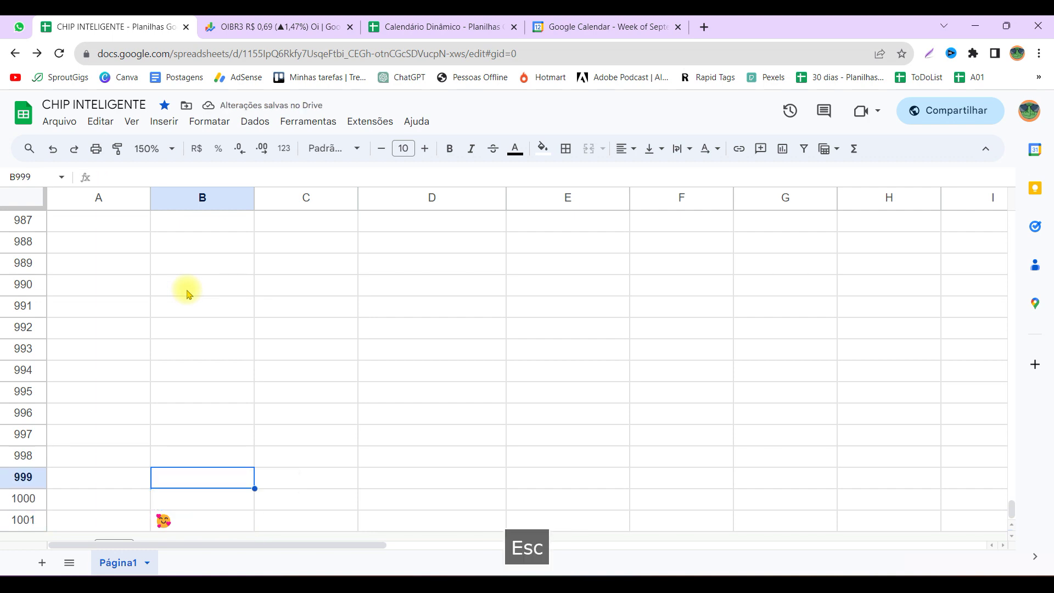
key("ctrl+Up")
key("ctrl+Up")
scroll(187, 294, "up", 1)
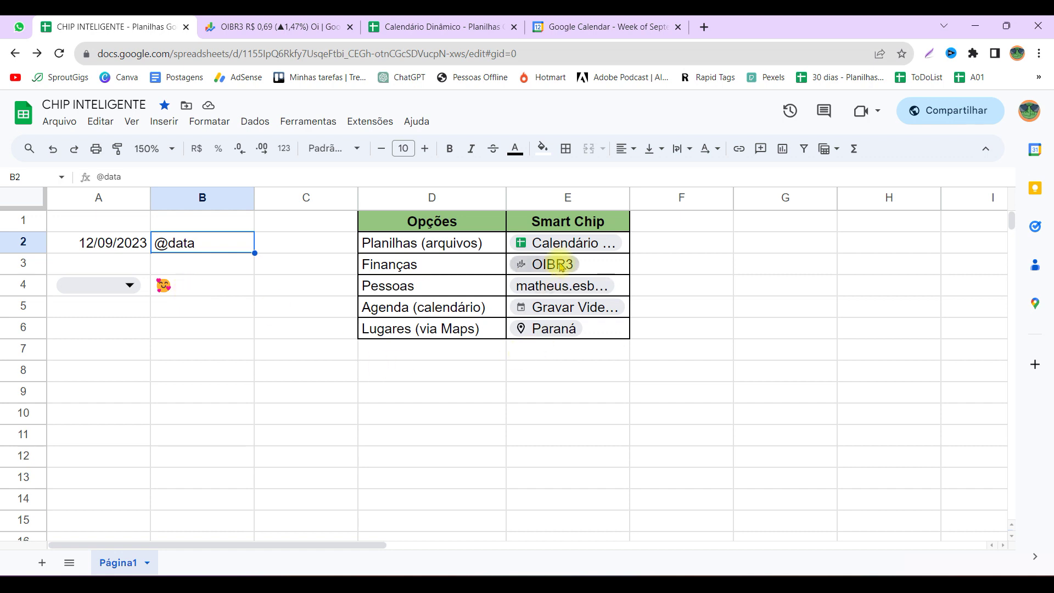
mouse_move(552, 265)
left_click(425, 391)
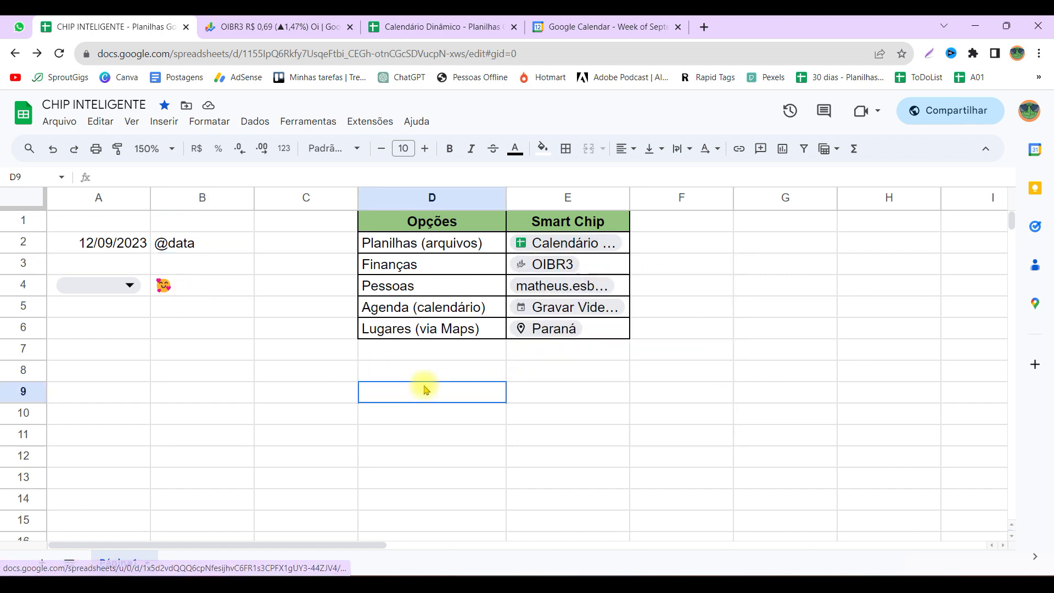
left_click(547, 400)
left_click(542, 416)
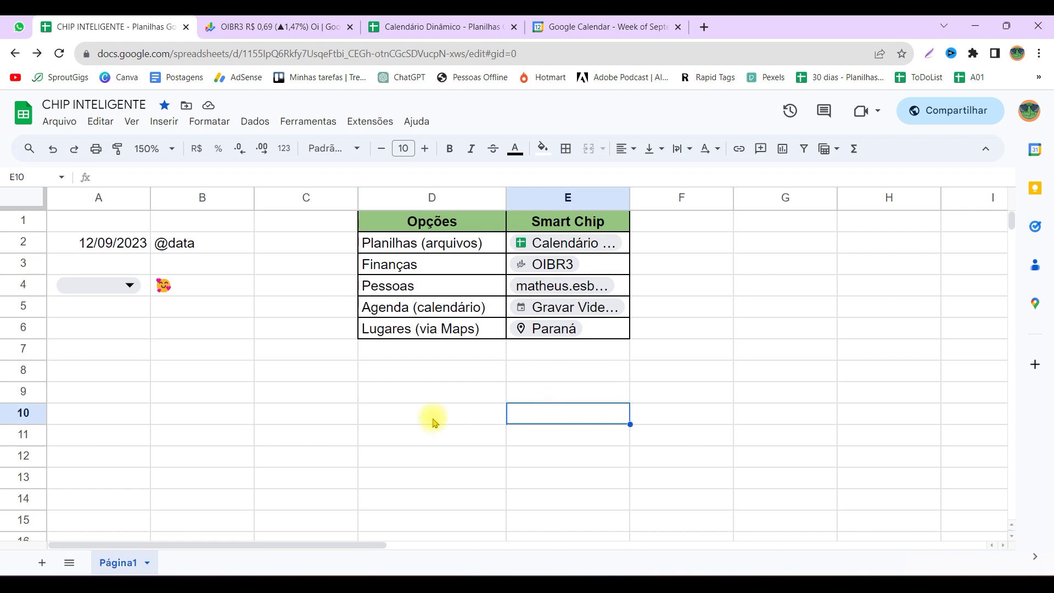
left_click(434, 420)
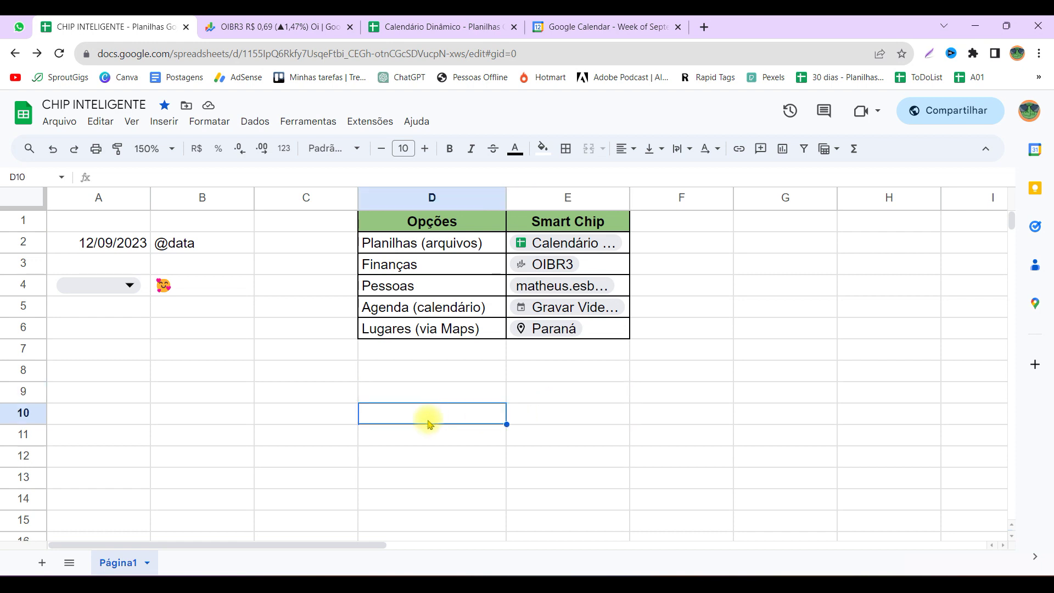